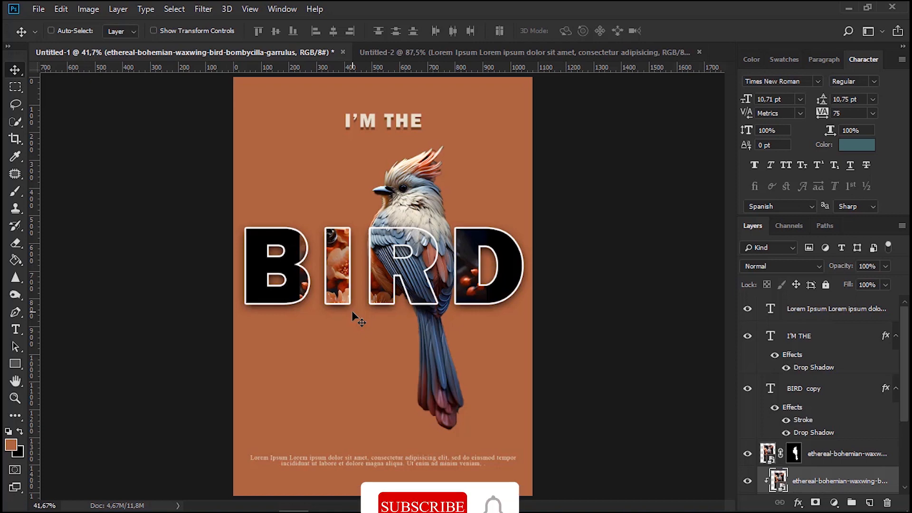
- Create a new 1080 × 1920 pixel document at 300 pixels/inch in RGB color with a white background
{"action": "left_click", "coordinate": [36, 9]}
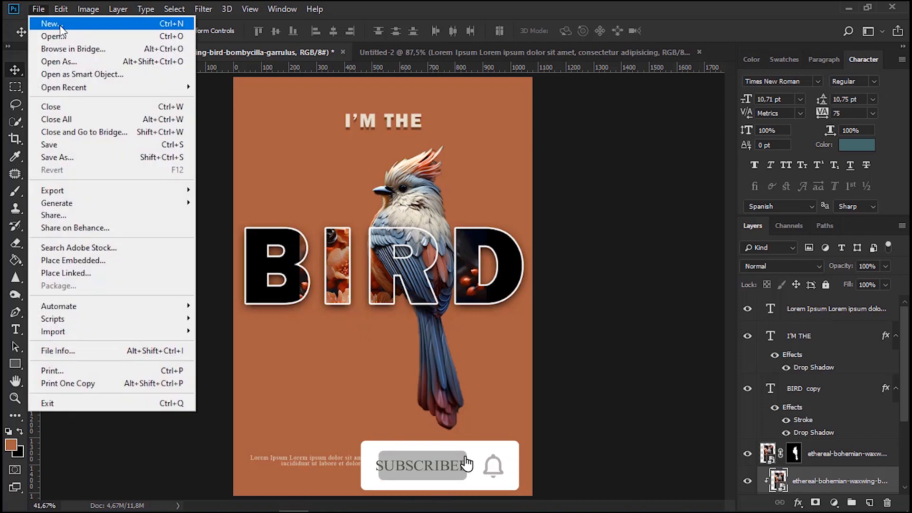
{"action": "left_click", "coordinate": [47, 23]}
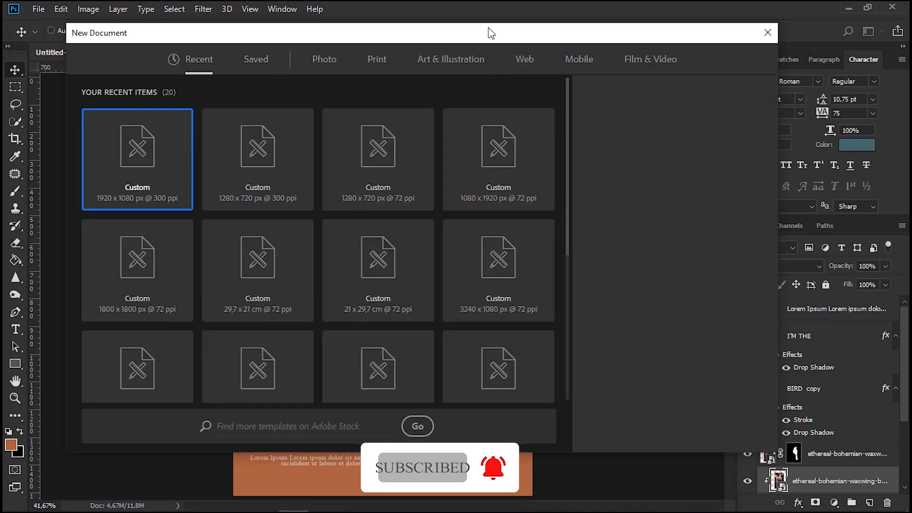
{"action": "left_click", "coordinate": [619, 145]}
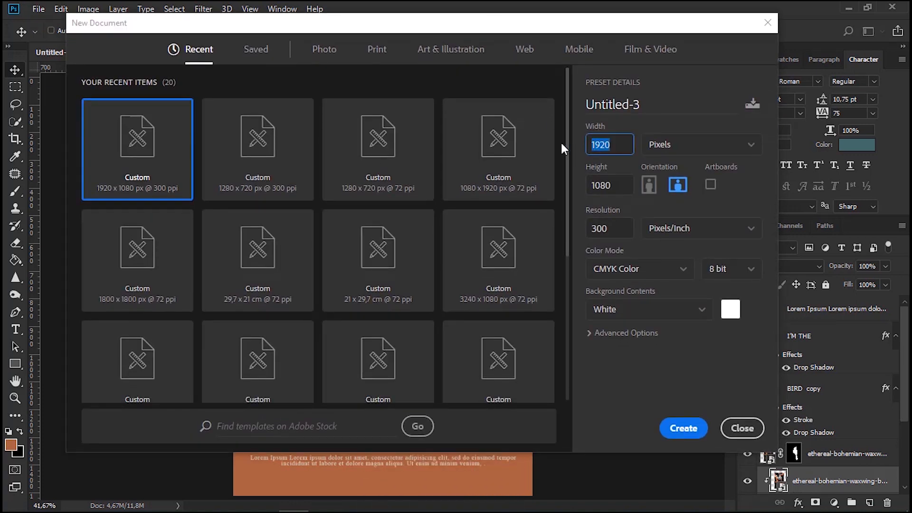
{"action": "type", "text": "1080"}
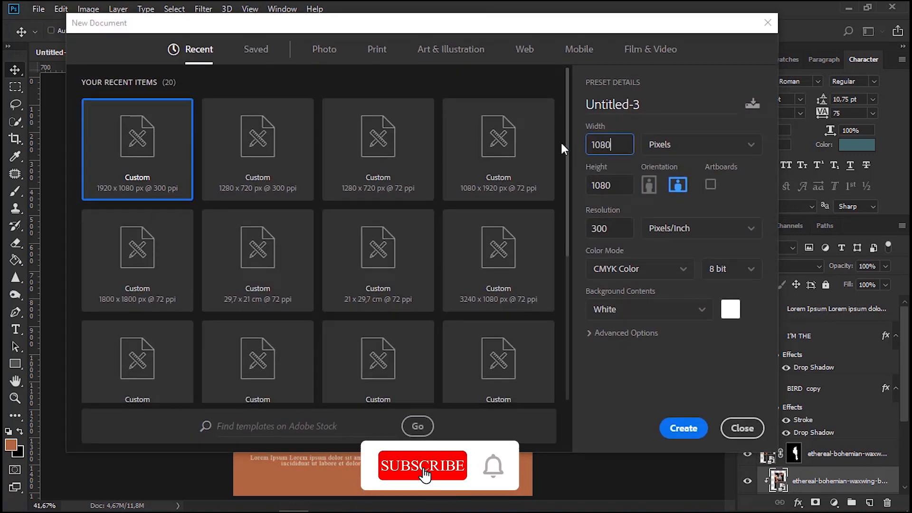
{"action": "left_click", "coordinate": [613, 186]}
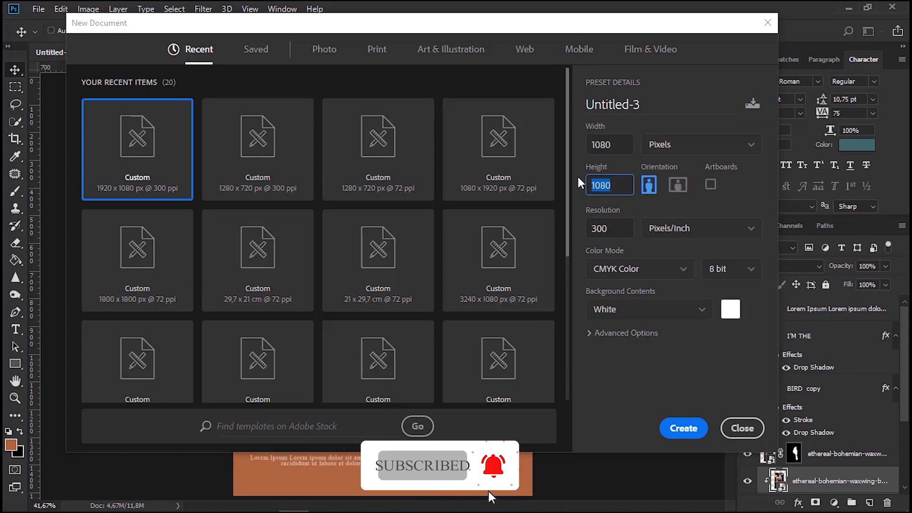
{"action": "type", "text": "1920"}
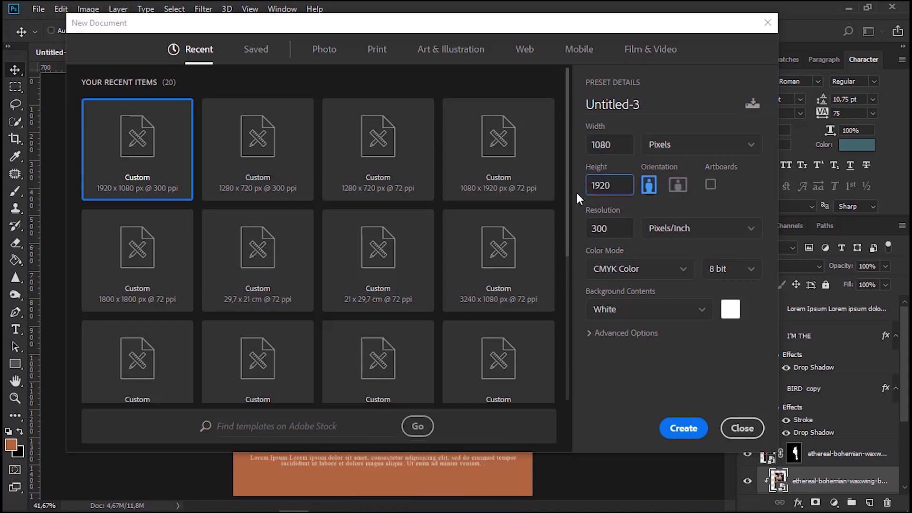
{"action": "left_click", "coordinate": [653, 271]}
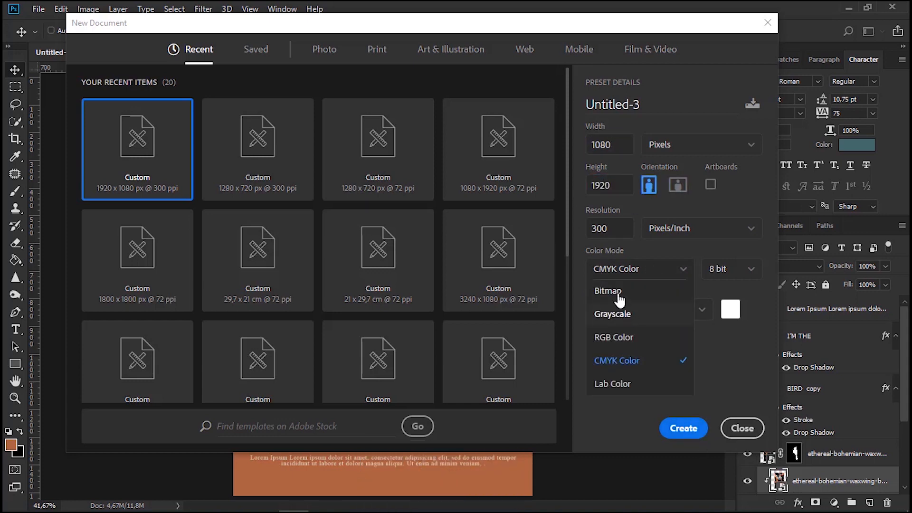
{"action": "left_click", "coordinate": [684, 428]}
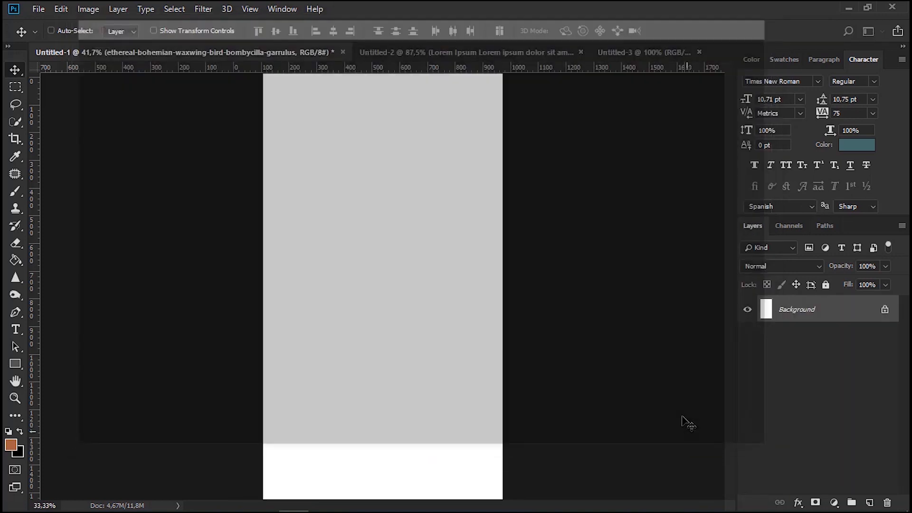
{"action": "key", "text": "ctrl+0"}
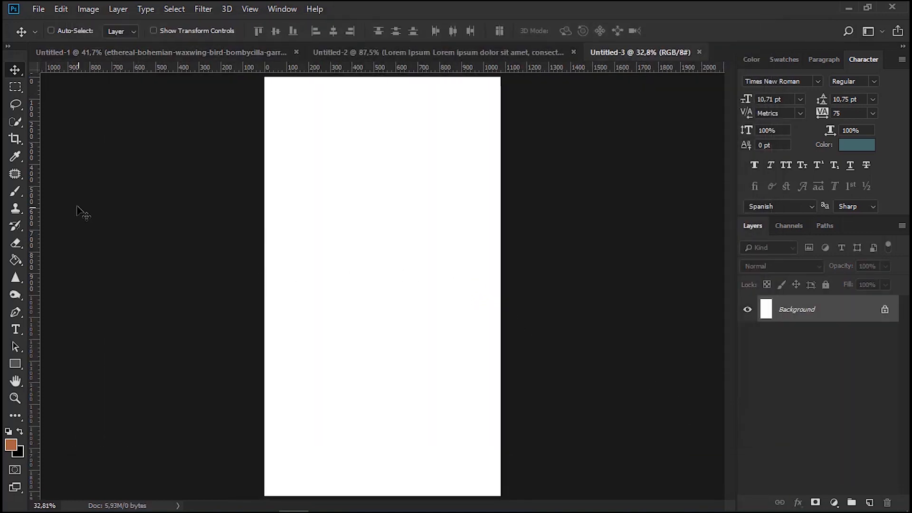
- Crop the blank canvas to a centred 5 : 7 ratio
{"action": "left_click", "coordinate": [14, 141]}
{"action": "right_click", "coordinate": [371, 206]}
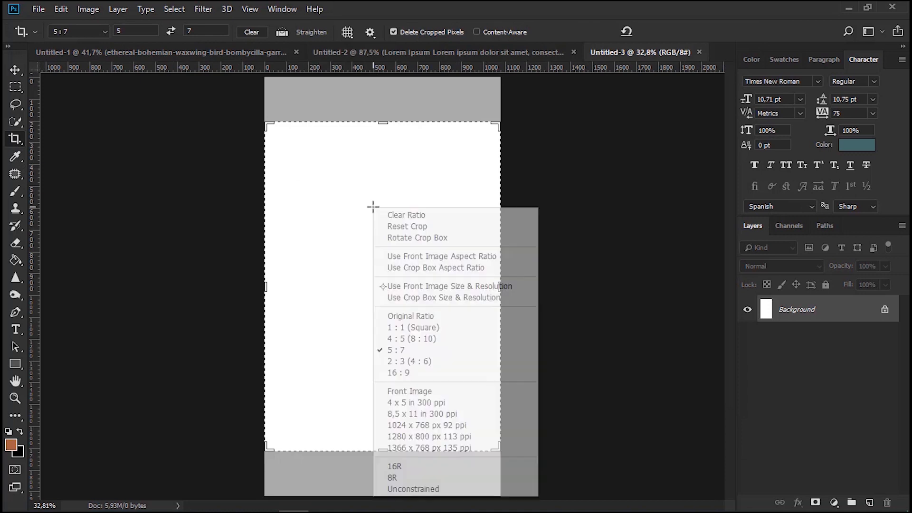
{"action": "left_click", "coordinate": [407, 350]}
{"action": "key", "text": "Return"}
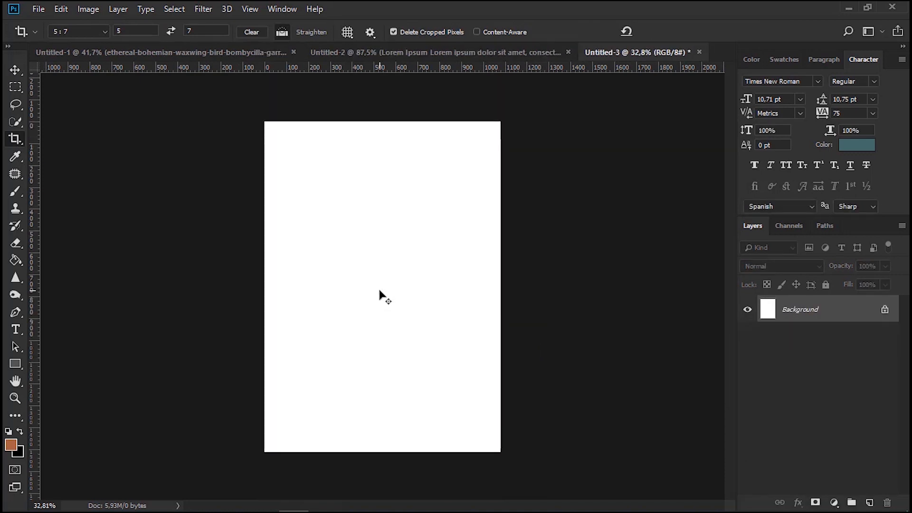
{"action": "left_click", "coordinate": [17, 70]}
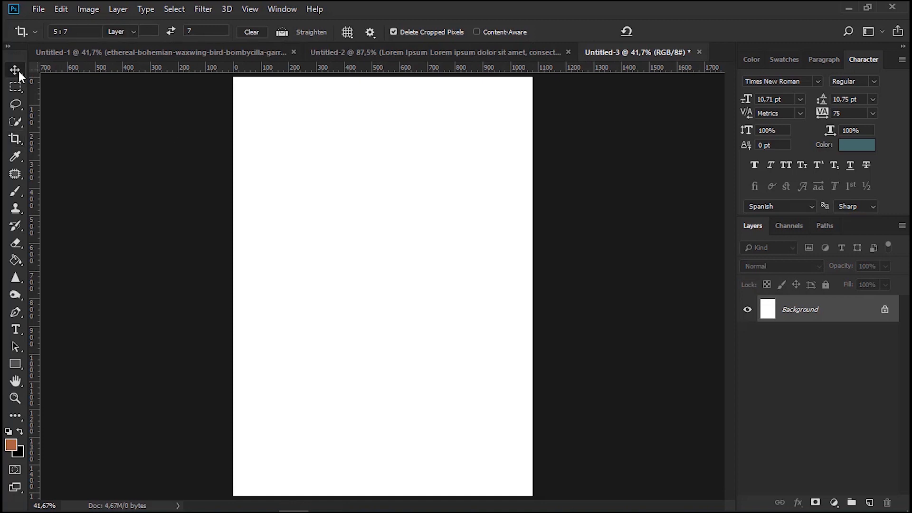
- Add a text layer reading "BIRD" in the upper part of the page
{"action": "left_click", "coordinate": [16, 329]}
{"action": "right_click", "coordinate": [336, 246]}
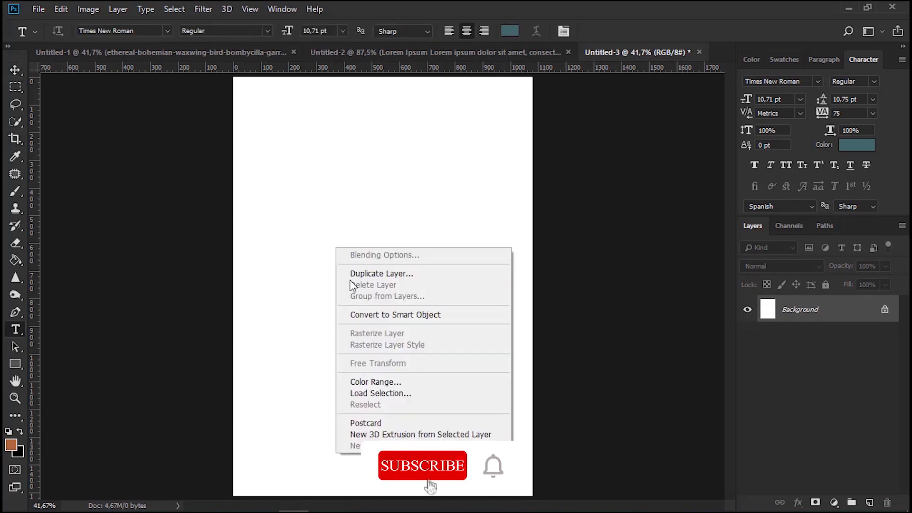
{"action": "right_click", "coordinate": [295, 221]}
{"action": "left_click", "coordinate": [296, 206]}
{"action": "left_click", "coordinate": [297, 207]}
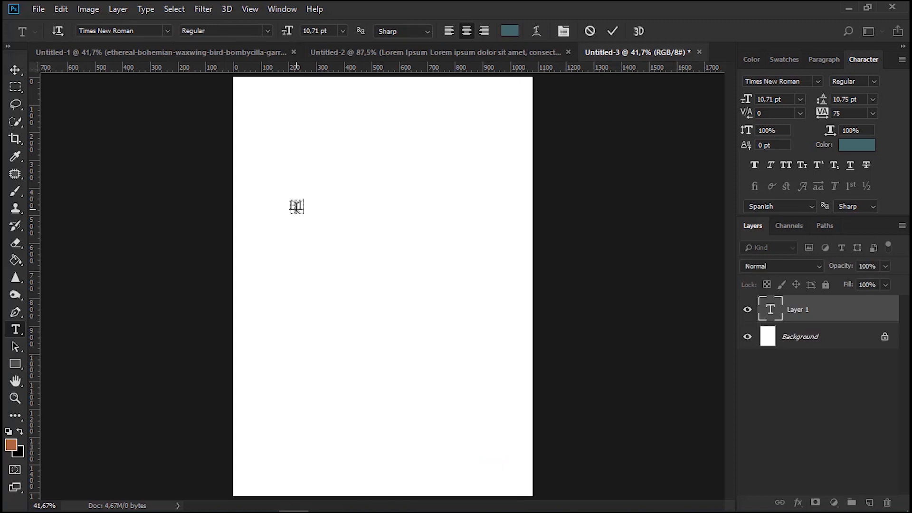
{"action": "left_click", "coordinate": [15, 71]}
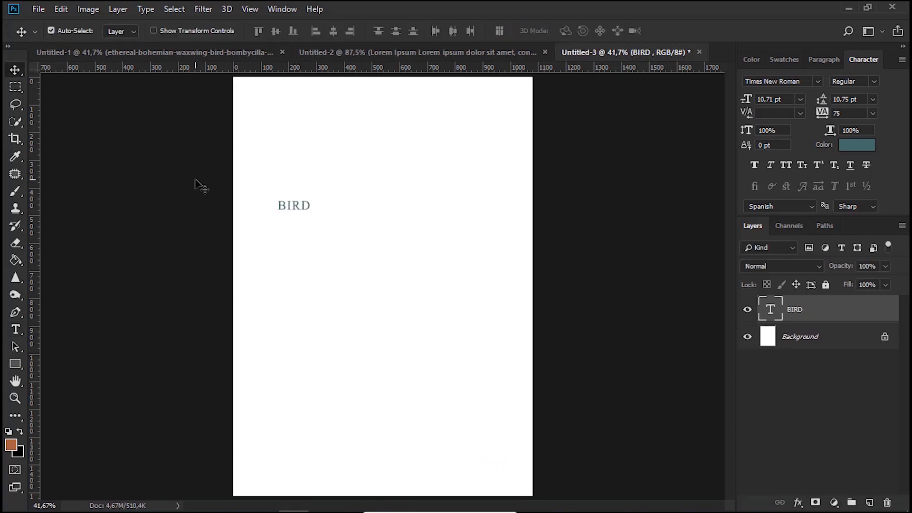
- Enlarge the BIRD text to about 67 pt across the middle of the page and set its font to Franklin Gothic Heavy
{"action": "key", "text": "ctrl+t"}
{"action": "left_click_drag", "start_coordinate": [314, 197], "coordinate": [514, 152]}
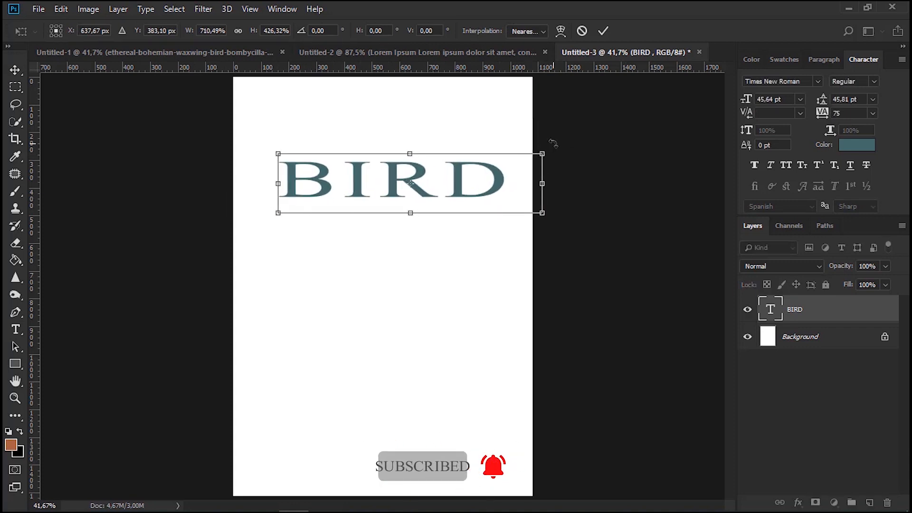
{"action": "left_click_drag", "start_coordinate": [540, 156], "coordinate": [567, 127]}
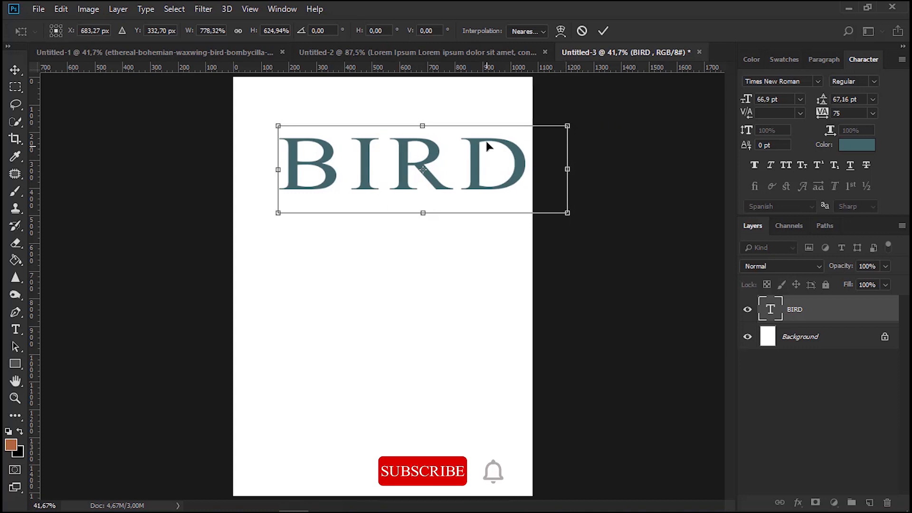
{"action": "left_click_drag", "start_coordinate": [488, 144], "coordinate": [463, 252]}
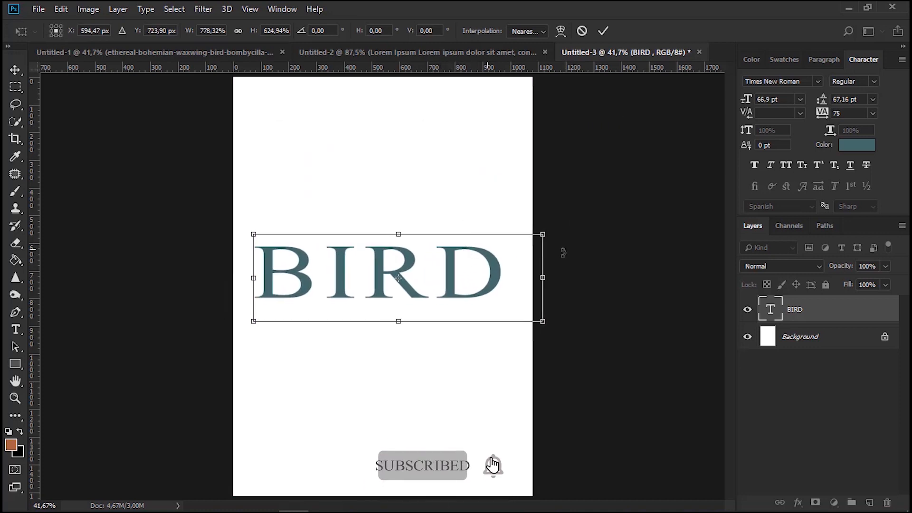
{"action": "key", "text": "Return"}
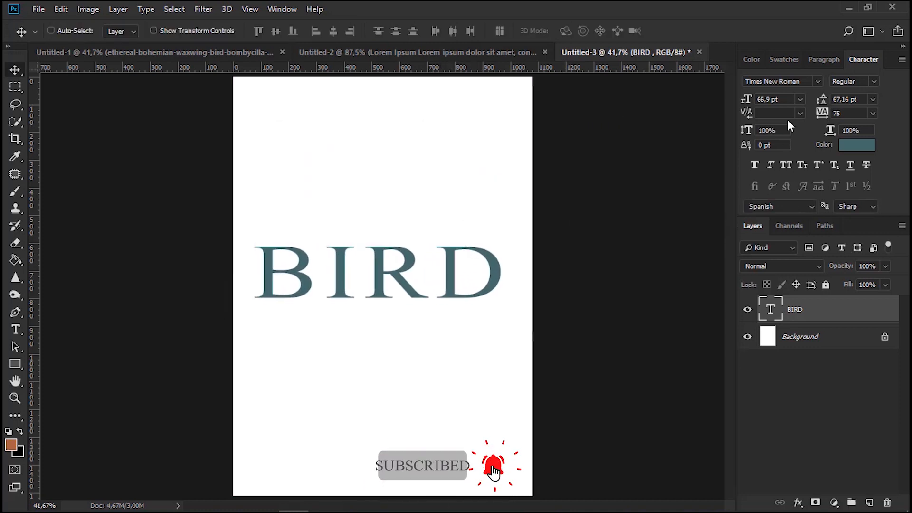
{"action": "left_click", "coordinate": [818, 80]}
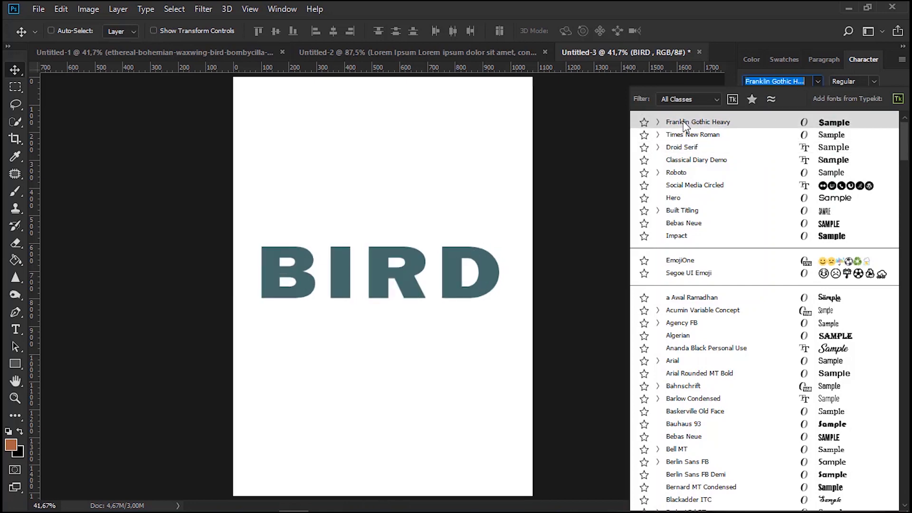
{"action": "left_click", "coordinate": [689, 122]}
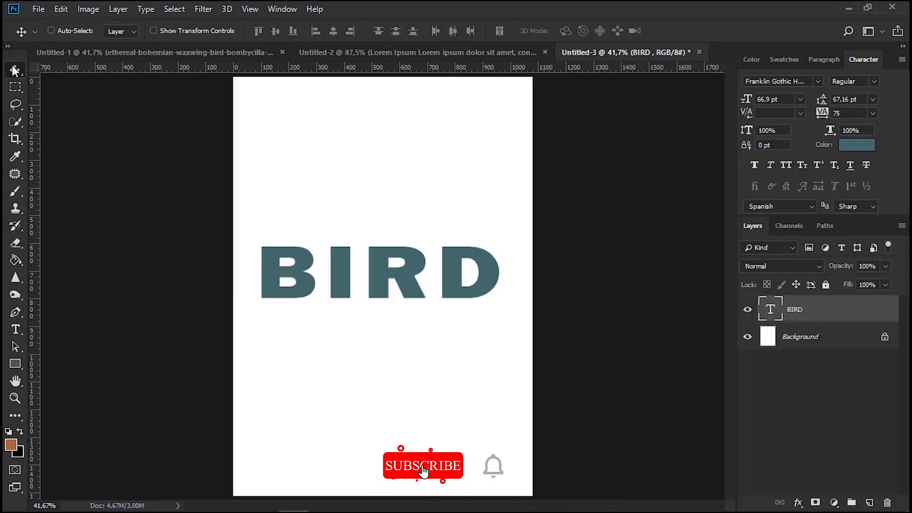
- Place the ethereal-bohemian-waxwing-bird-bombycilla-garrulus image over the text and scale it slightly beyond the page height
{"action": "left_click", "coordinate": [205, 504]}
{"action": "left_click_drag", "start_coordinate": [208, 152], "coordinate": [358, 316]}
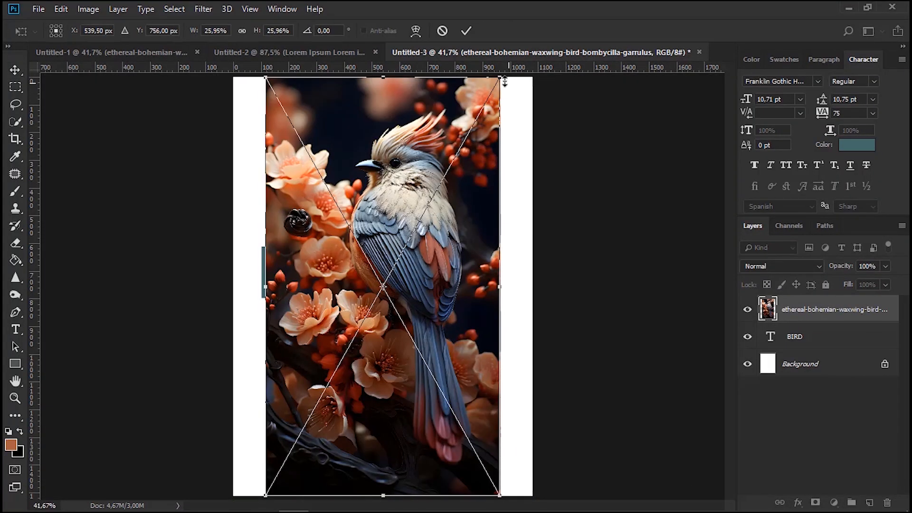
{"action": "left_click_drag", "start_coordinate": [505, 82], "coordinate": [514, 53]}
{"action": "left_click_drag", "start_coordinate": [440, 190], "coordinate": [438, 195]}
{"action": "key", "text": "Return"}
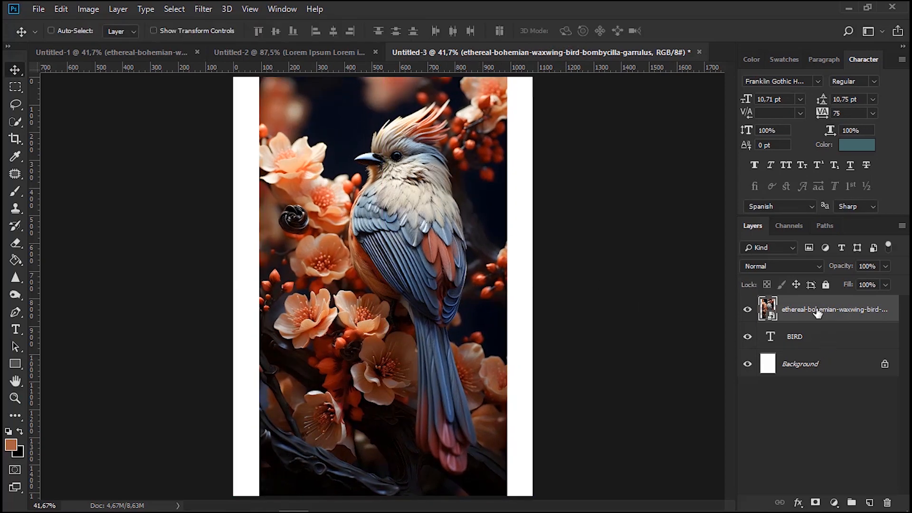
- Lower the bird image's fill to 34% and shift it slightly to align the bird with the BIRD text beneath
{"action": "left_click", "coordinate": [885, 284]}
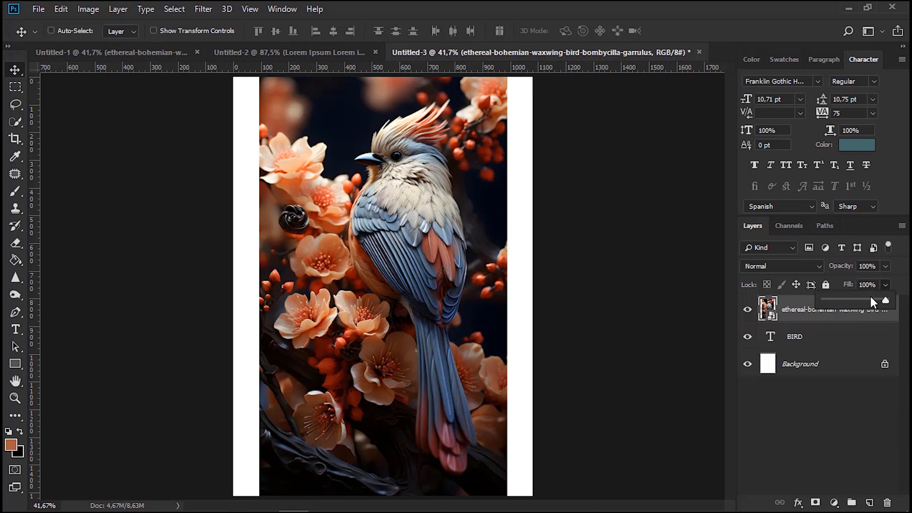
{"action": "left_click_drag", "start_coordinate": [872, 301], "coordinate": [846, 300]}
{"action": "left_click", "coordinate": [481, 193]}
{"action": "left_click_drag", "start_coordinate": [481, 194], "coordinate": [477, 199]}
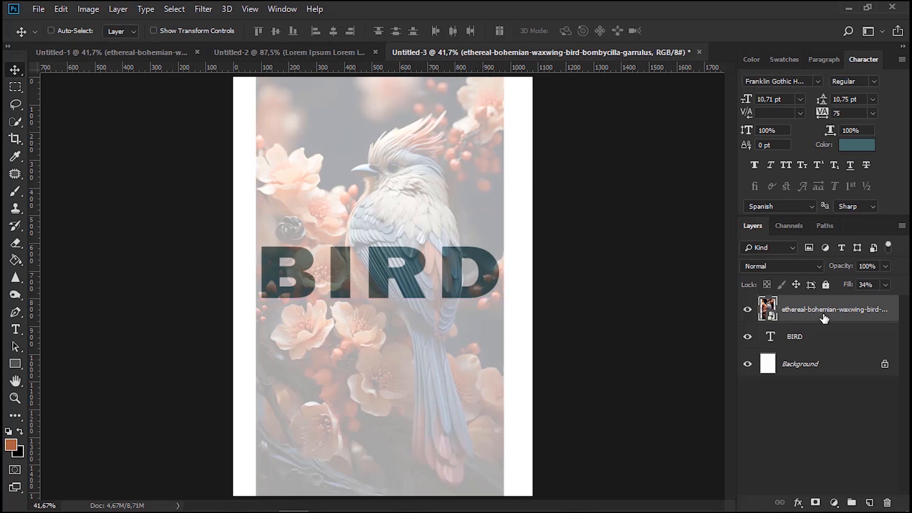
- Duplicate the semi-transparent bird image layer
{"action": "key", "text": "j"}
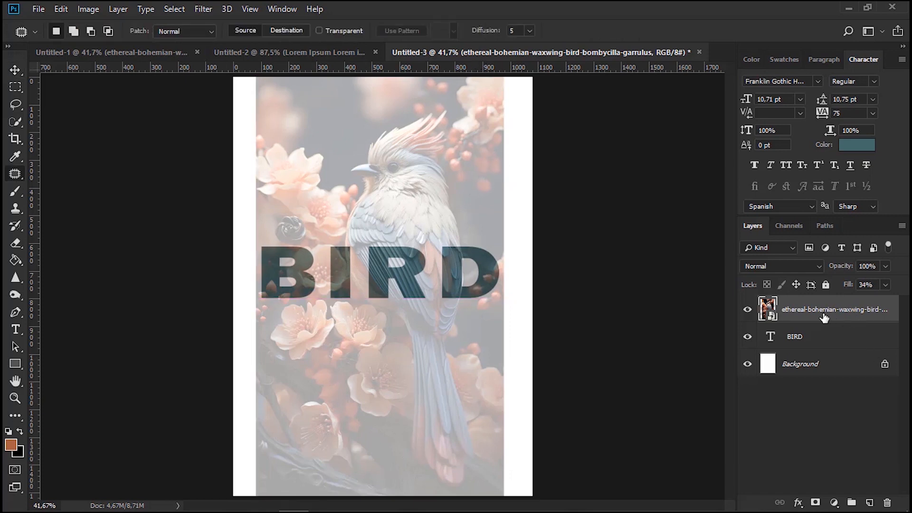
{"action": "key", "text": "v"}
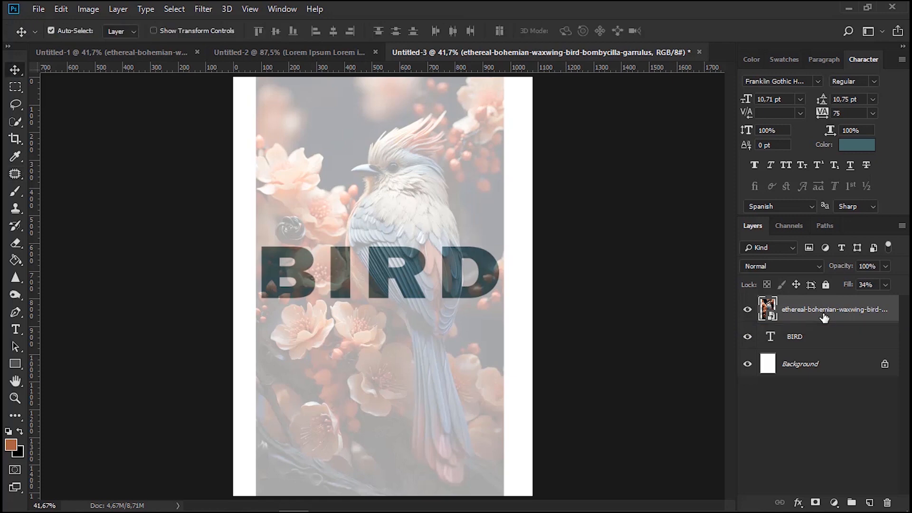
{"action": "key", "text": "ctrl+j"}
- Set the lower bird image layer's fill to 100% and clip it to the BIRD text
{"action": "left_click", "coordinate": [798, 338]}
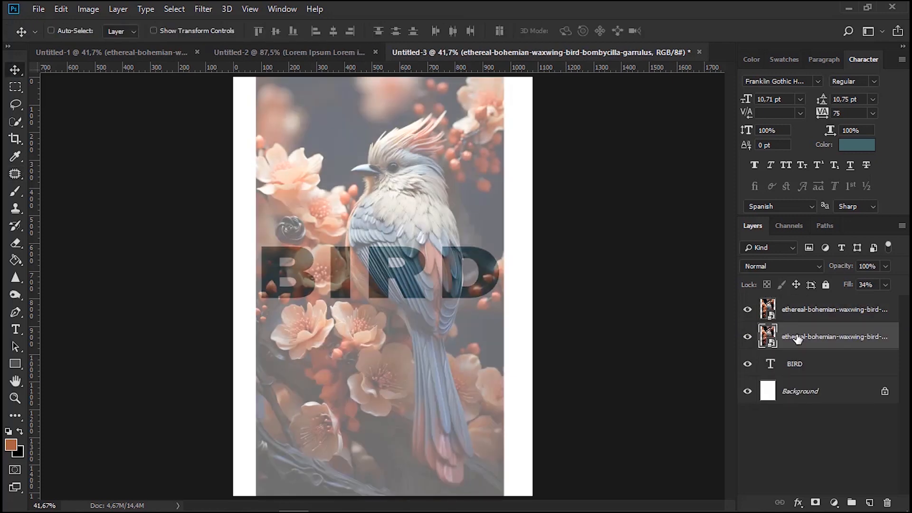
{"action": "left_click", "coordinate": [886, 285]}
{"action": "left_click_drag", "start_coordinate": [861, 298], "coordinate": [900, 300]}
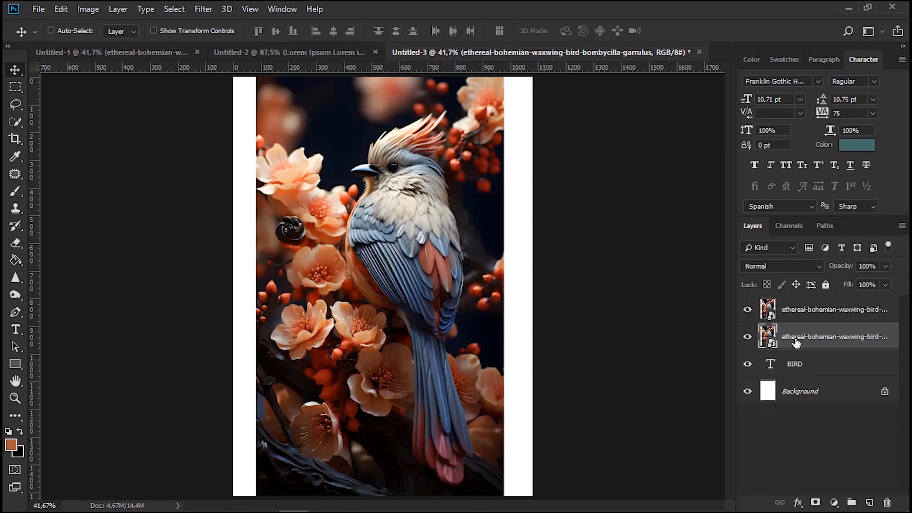
{"action": "right_click", "coordinate": [798, 339]}
{"action": "left_click", "coordinate": [685, 288]}
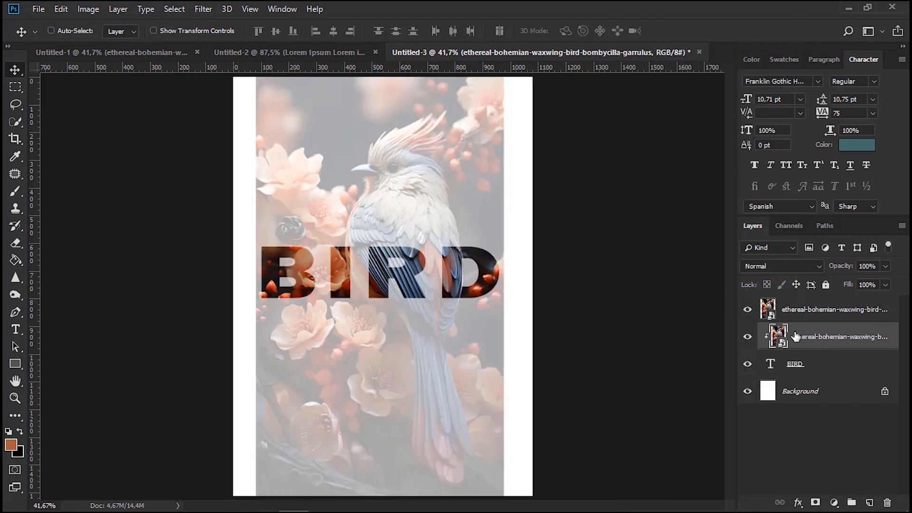
- Set the upper bird image layer's fill to 100% and select the bird with Select Subject
{"action": "left_click", "coordinate": [802, 311]}
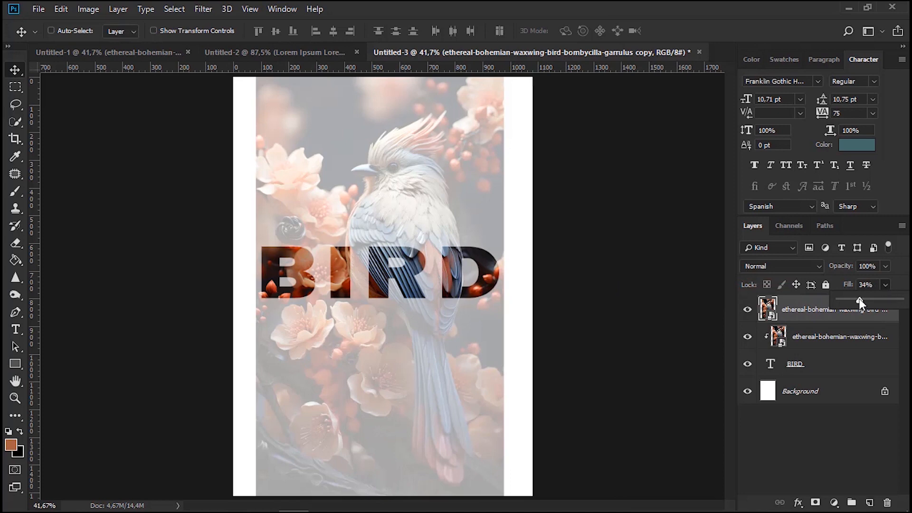
{"action": "left_click_drag", "start_coordinate": [861, 302], "coordinate": [901, 300]}
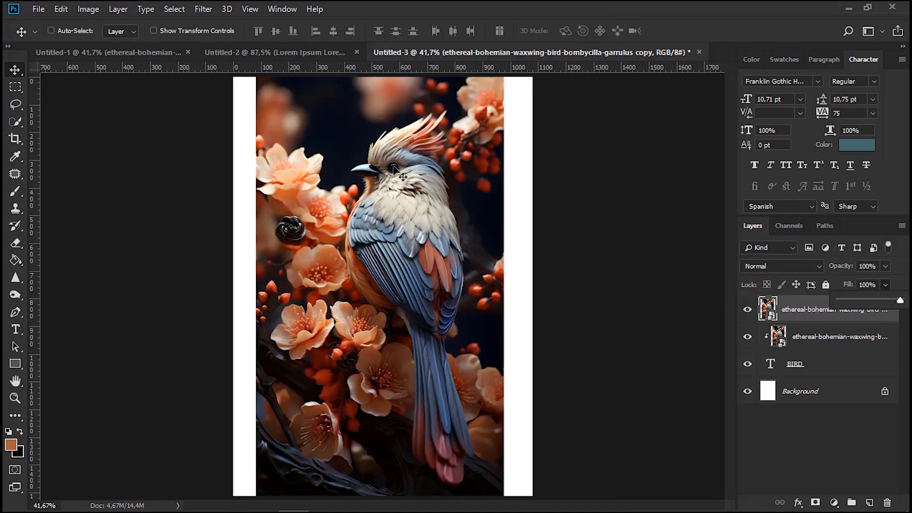
{"action": "left_click", "coordinate": [185, 4]}
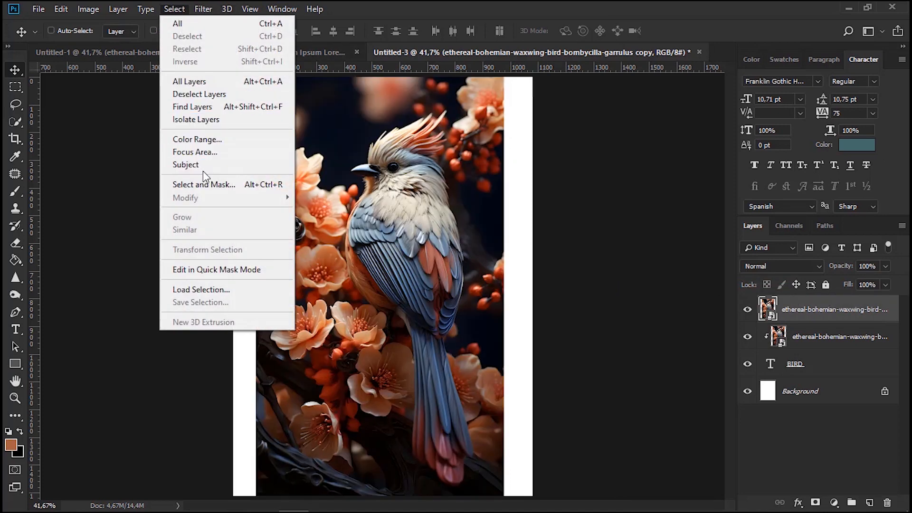
{"action": "left_click", "coordinate": [204, 168]}
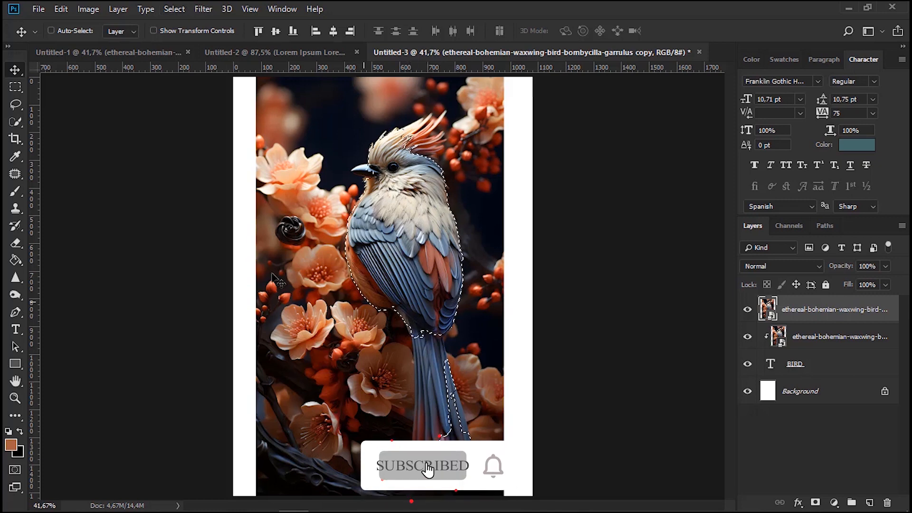
- Add the bird's crest and full tail to the selection with Quick Selection, then mask the upper bird image layer to it
{"action": "left_click", "coordinate": [22, 125]}
{"action": "left_click", "coordinate": [78, 117]}
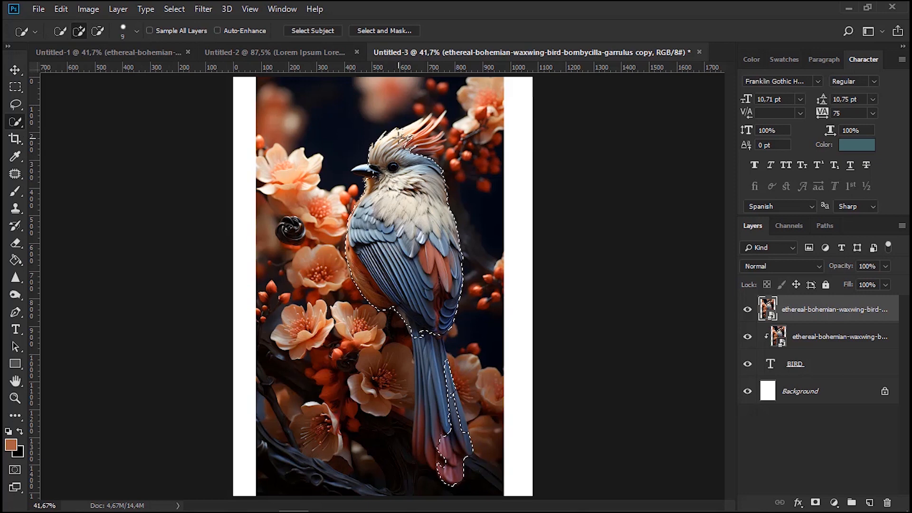
{"action": "left_click_drag", "start_coordinate": [399, 138], "coordinate": [411, 129]}
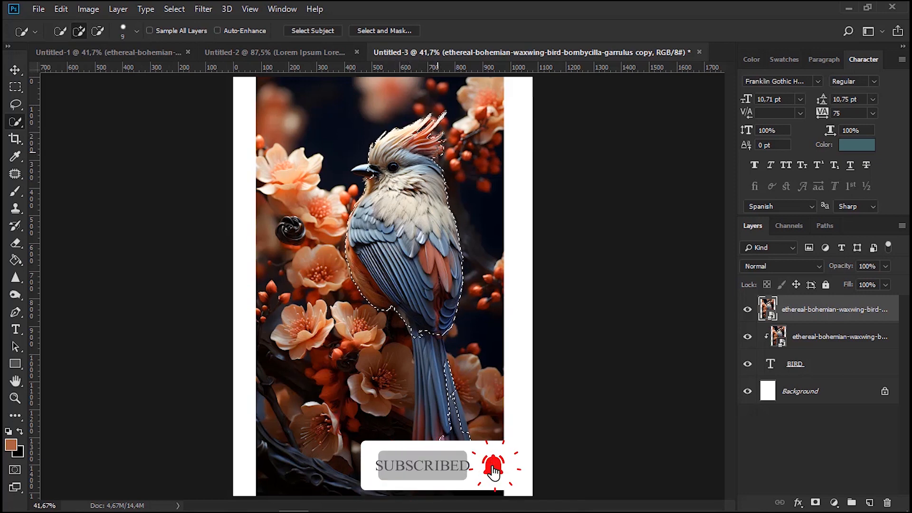
{"action": "left_click_drag", "start_coordinate": [428, 336], "coordinate": [432, 449]}
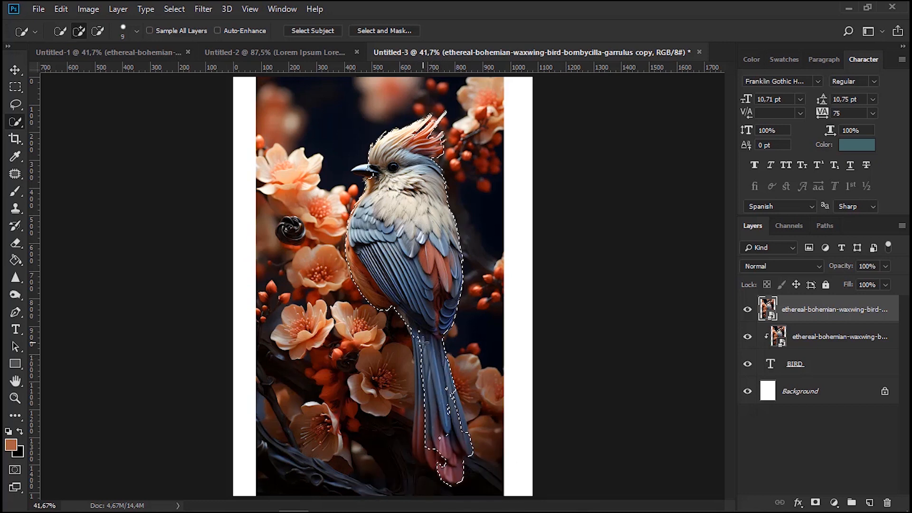
{"action": "left_click_drag", "start_coordinate": [422, 340], "coordinate": [420, 434]}
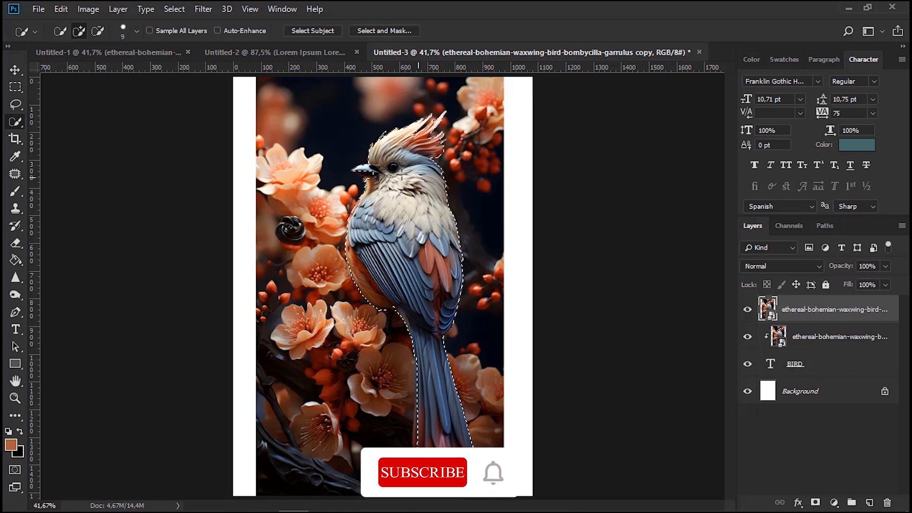
{"action": "left_click", "coordinate": [815, 503]}
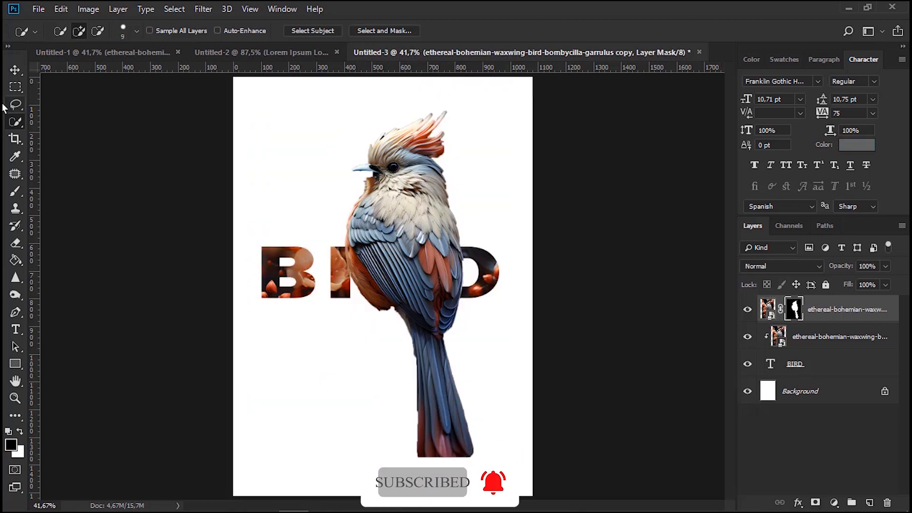
- Duplicate the BIRD text layer and move the original, unclipped text layer above both bird image layers
{"action": "left_click", "coordinate": [13, 70]}
{"action": "left_click", "coordinate": [816, 370]}
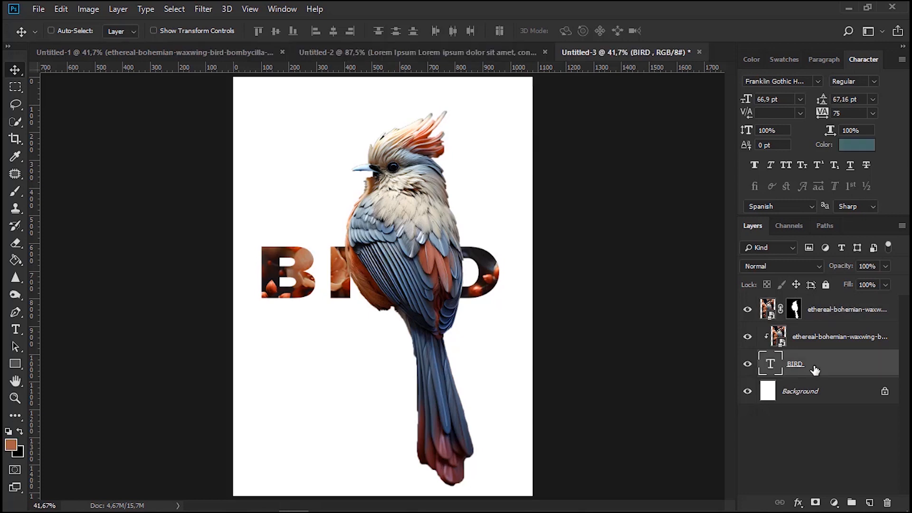
{"action": "key", "text": "ctrl+j"}
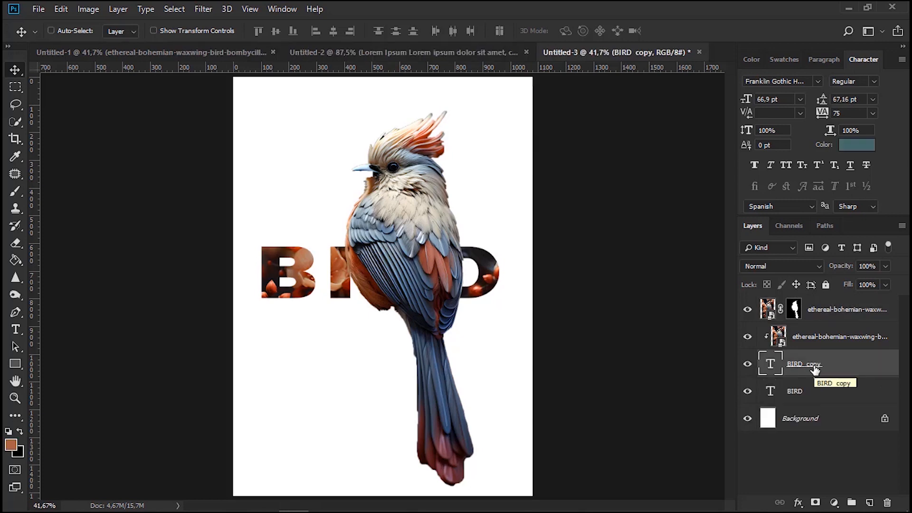
{"action": "left_click_drag", "start_coordinate": [814, 396], "coordinate": [808, 303]}
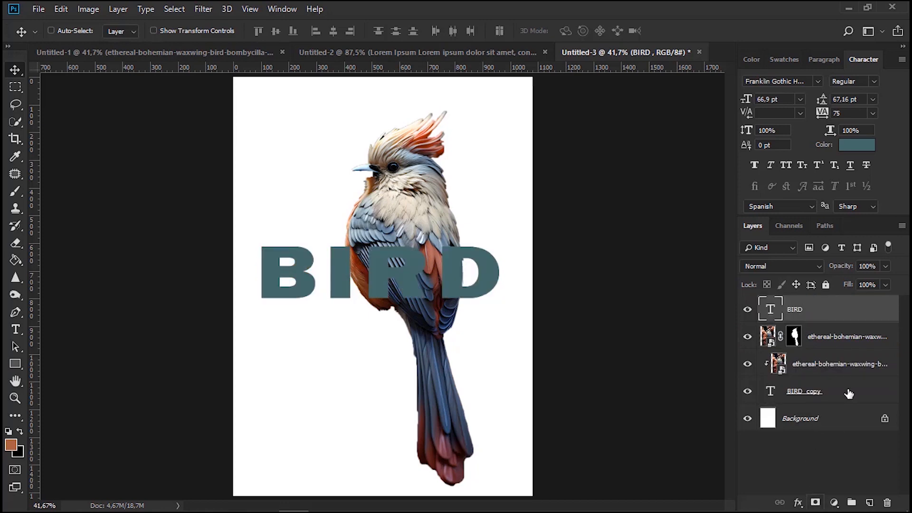
- Set the uppermost BIRD text layer's fill to 0% and give it a white 6 px outside stroke
{"action": "left_click", "coordinate": [886, 284]}
{"action": "left_click_drag", "start_coordinate": [885, 297], "coordinate": [824, 302]}
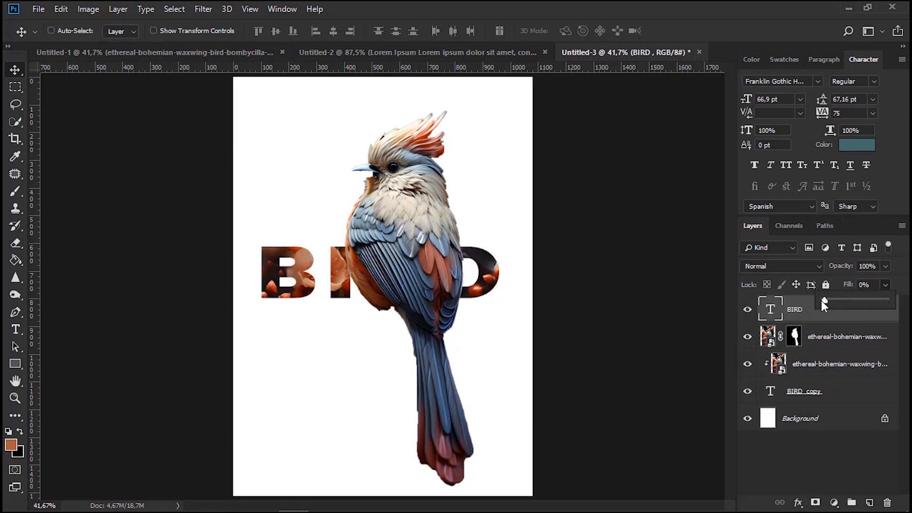
{"action": "left_click", "coordinate": [798, 505]}
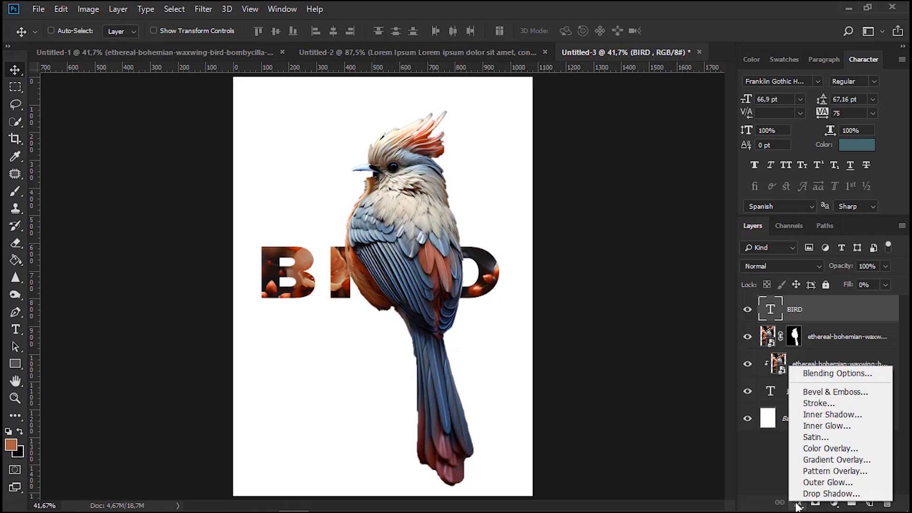
{"action": "left_click", "coordinate": [819, 404]}
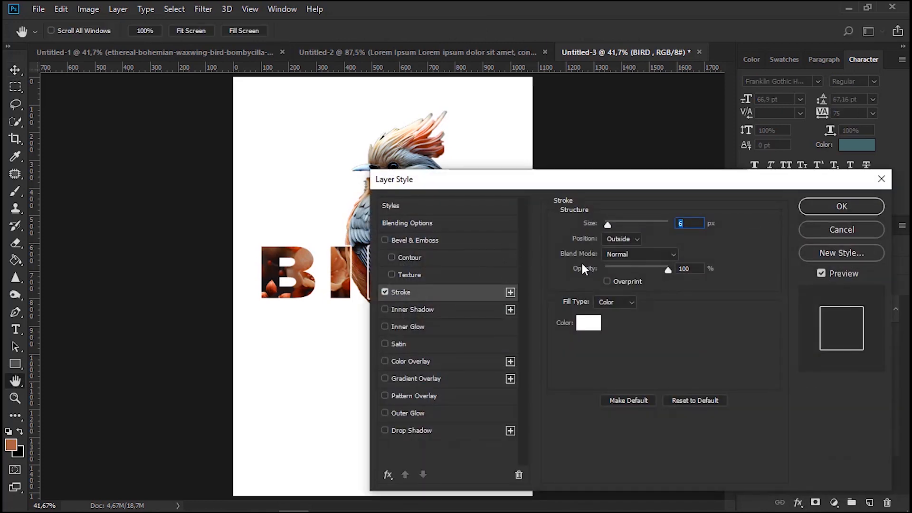
{"action": "left_click", "coordinate": [827, 208]}
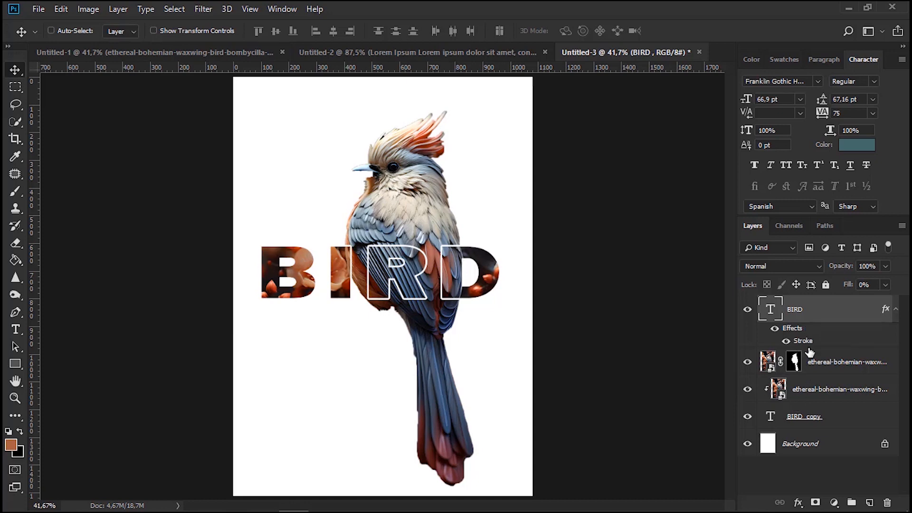
- Duplicate the Background layer and apply a Color Overlay of aa5126 at 100% opacity to the copy
{"action": "left_click_drag", "start_coordinate": [792, 450], "coordinate": [870, 498]}
{"action": "left_click", "coordinate": [835, 502]}
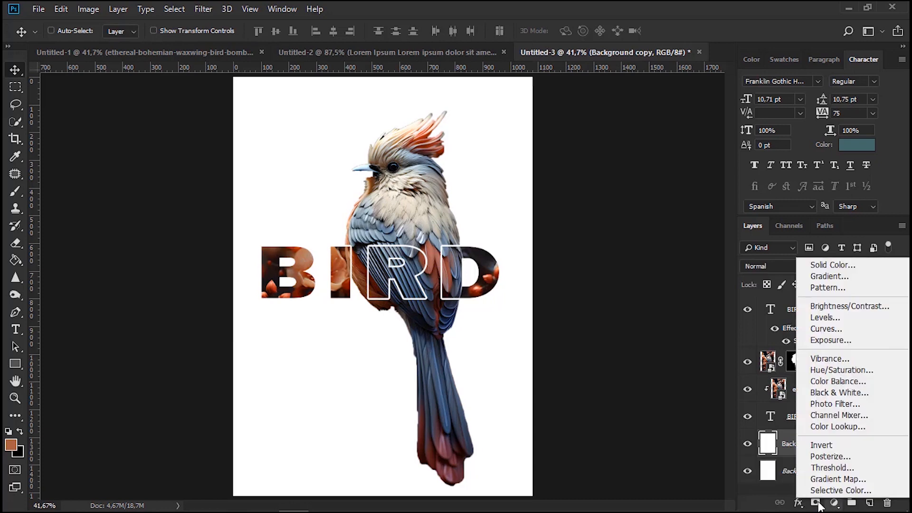
{"action": "left_click", "coordinate": [800, 503]}
{"action": "left_click", "coordinate": [799, 503]}
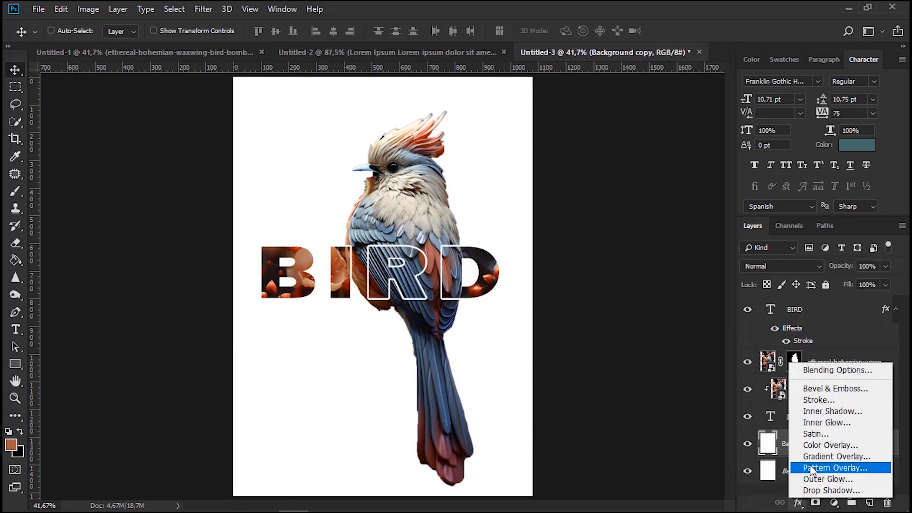
{"action": "left_click", "coordinate": [817, 445]}
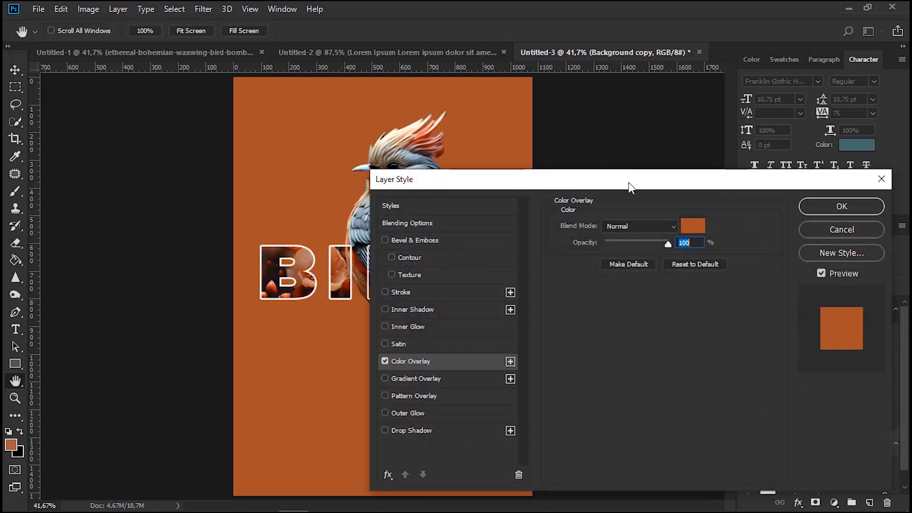
{"action": "left_click", "coordinate": [693, 227]}
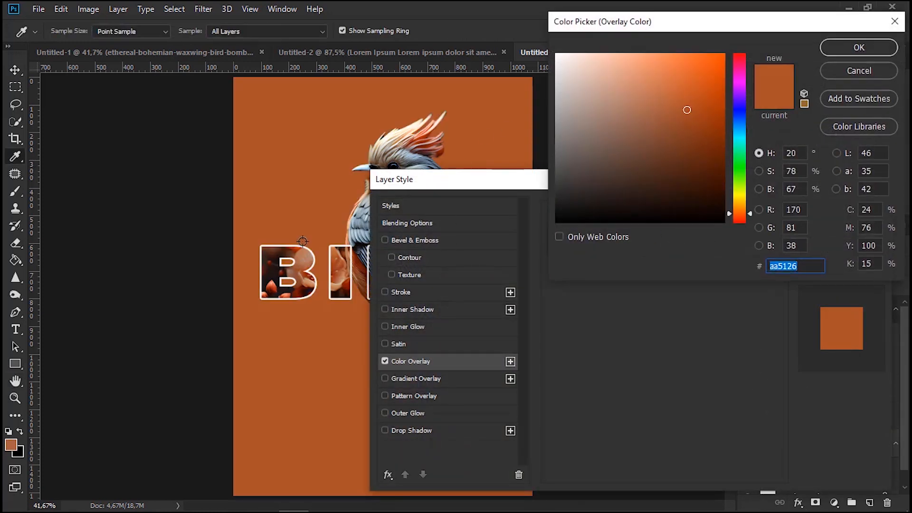
{"action": "left_click", "coordinate": [848, 52]}
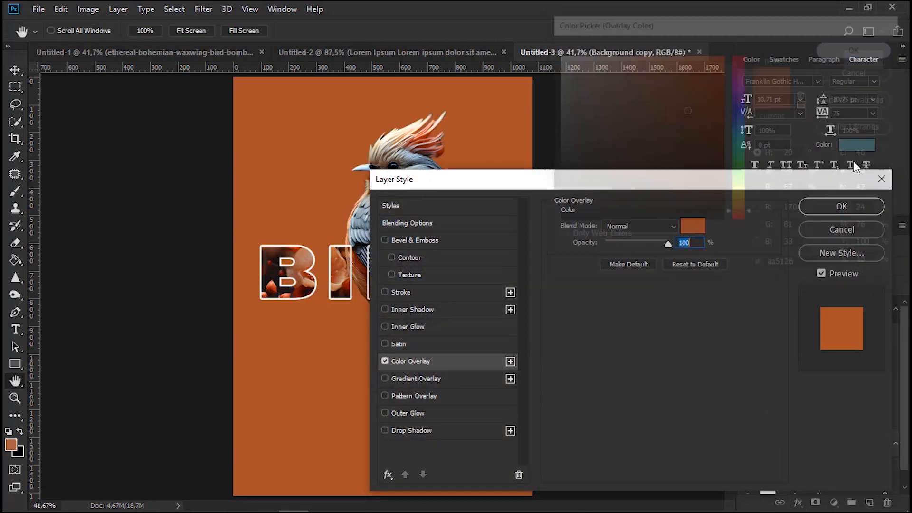
{"action": "left_click", "coordinate": [848, 207]}
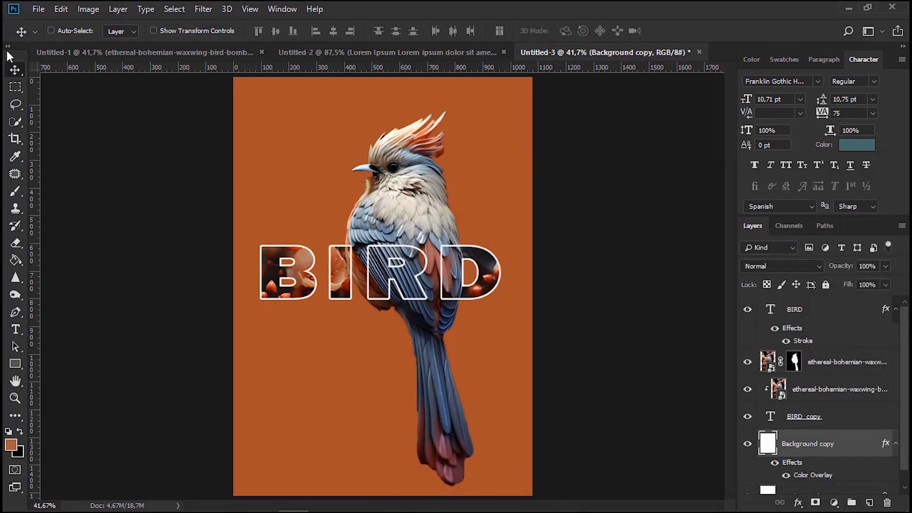
- Scale both BIRD text layers and both bird image layers together to about 81% and reposition them within the poster
{"action": "left_click", "coordinate": [813, 418]}
{"action": "left_click", "coordinate": [827, 314], "text": "shift"}
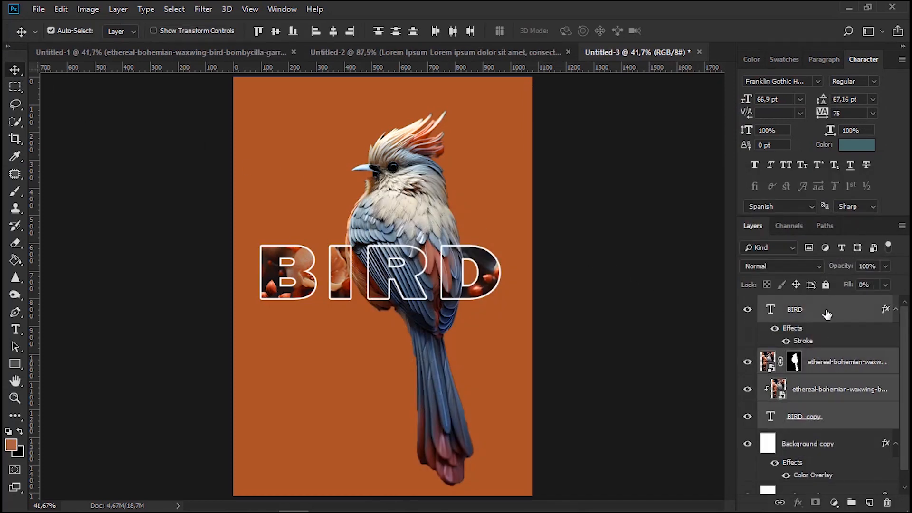
{"action": "key", "text": "ctrl+t"}
{"action": "left_click_drag", "start_coordinate": [504, 77], "coordinate": [475, 156]}
{"action": "left_click_drag", "start_coordinate": [448, 230], "coordinate": [462, 207]}
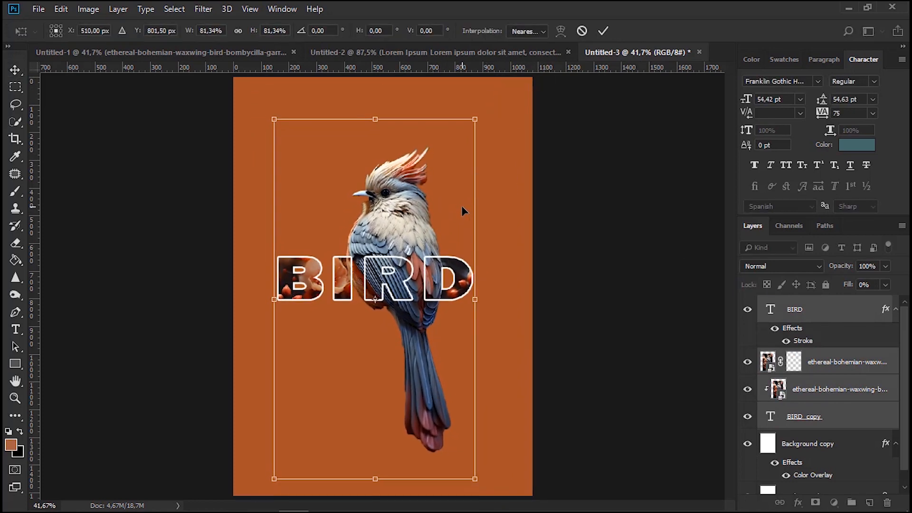
{"action": "key", "text": "Return"}
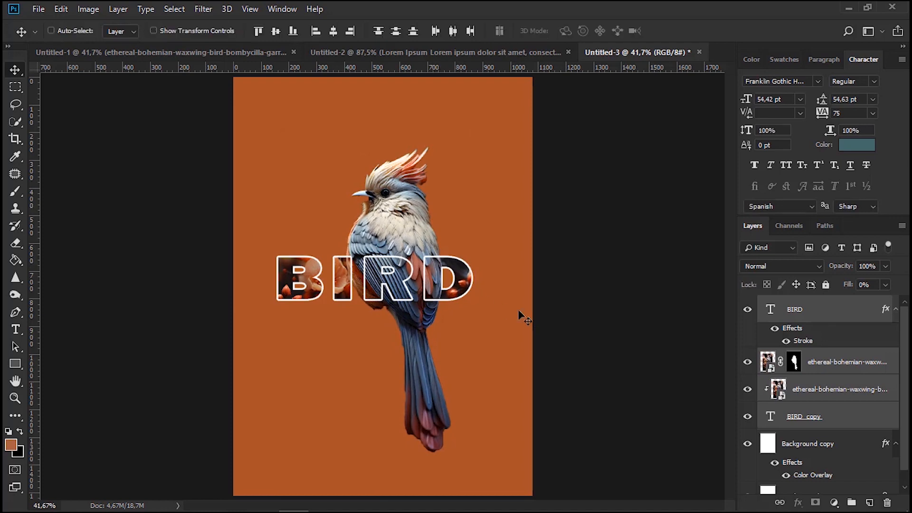
- Copy the I'M THE and Lorem Ipsum text layers from the Untitled-1 document into Untitled-3
{"action": "left_click", "coordinate": [99, 46]}
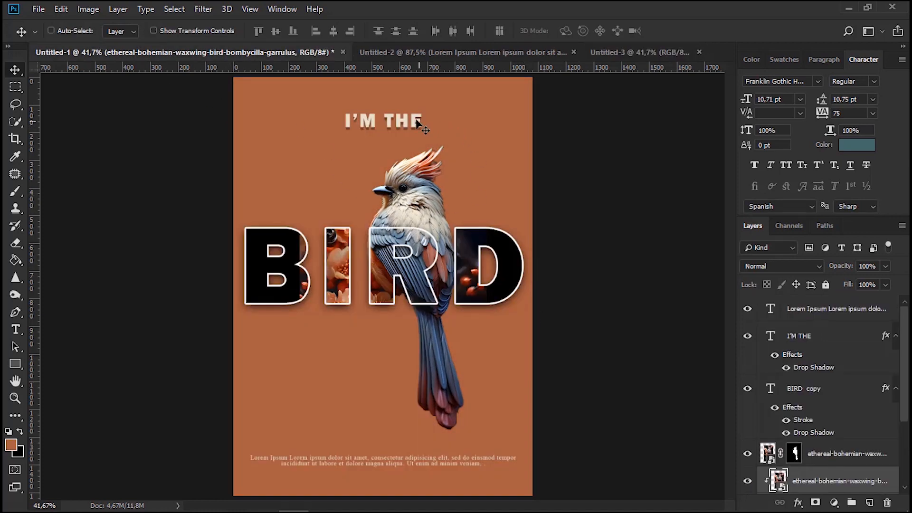
{"action": "left_click", "coordinate": [849, 317]}
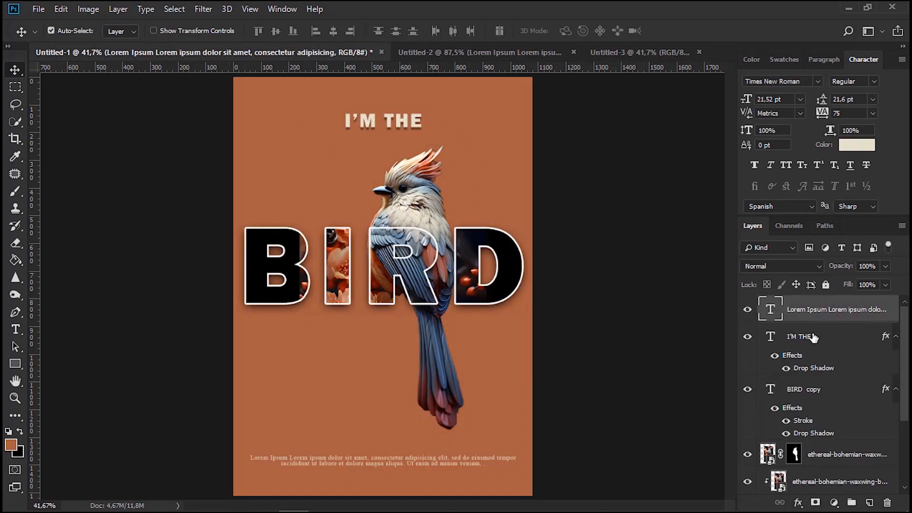
{"action": "left_click", "coordinate": [814, 337], "text": "ctrl"}
{"action": "left_click_drag", "start_coordinate": [375, 125], "coordinate": [436, 135]}
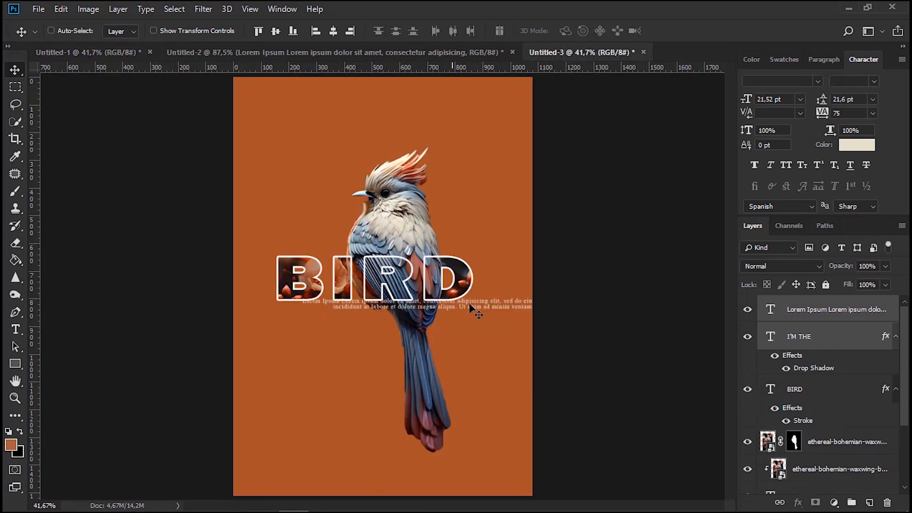
- Move the I'M THE text onto the poster, centred above the bird's head
{"action": "left_click", "coordinate": [799, 343]}
{"action": "key", "text": "z"}
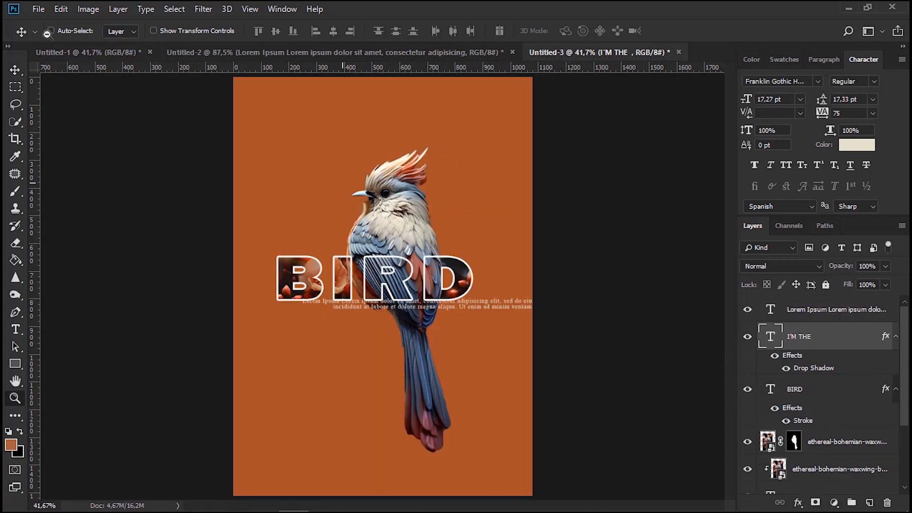
{"action": "left_click", "coordinate": [307, 201], "text": "alt"}
{"action": "left_click", "coordinate": [320, 197], "text": "alt"}
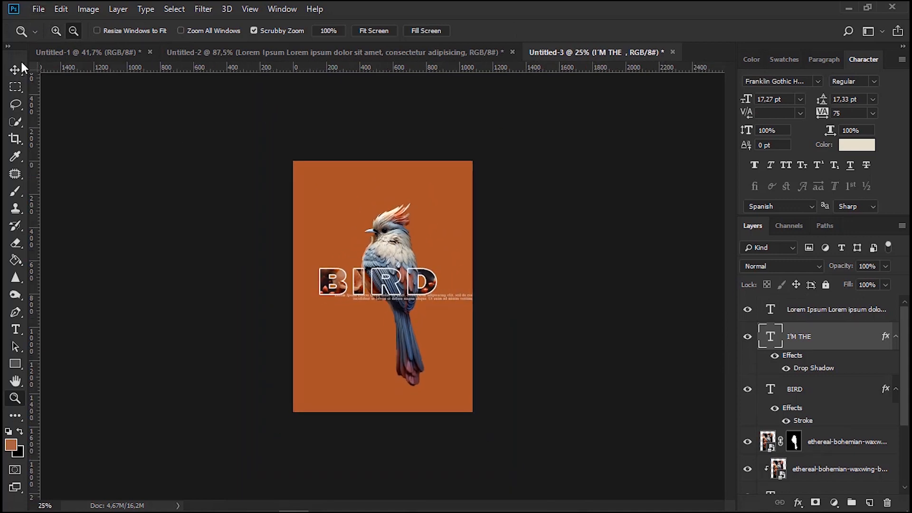
{"action": "key", "text": "v"}
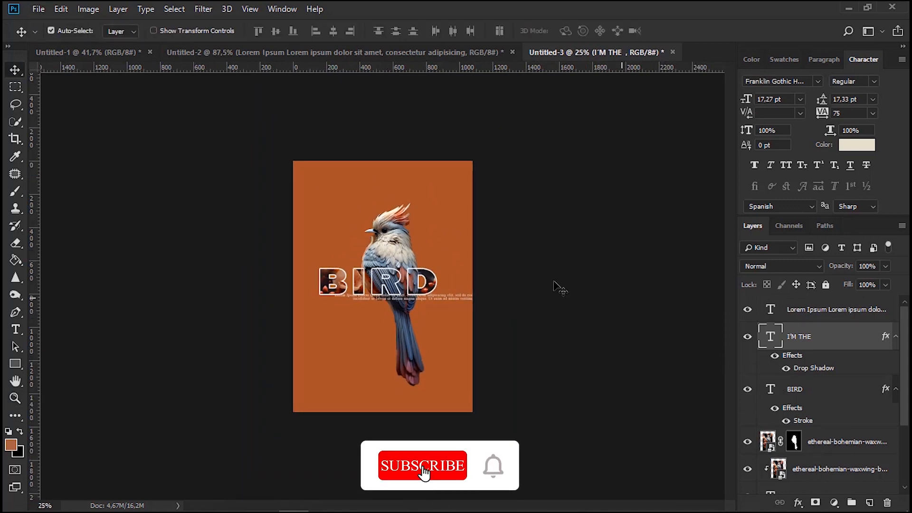
{"action": "key", "text": "ctrl+t"}
{"action": "left_click_drag", "start_coordinate": [436, 96], "coordinate": [401, 187]}
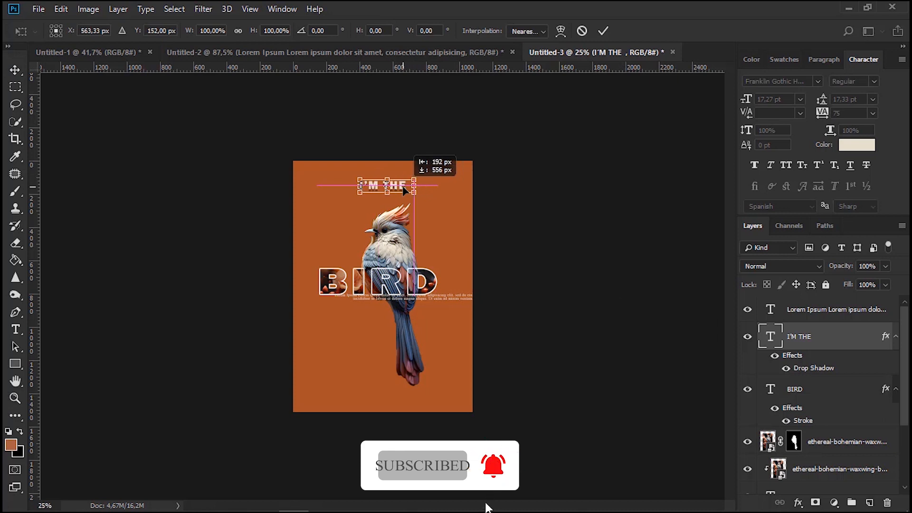
{"action": "key", "text": "Return"}
- Move the Lorem Ipsum text to the poster's lower edge, centred below the bird's tail
{"action": "left_click", "coordinate": [834, 320]}
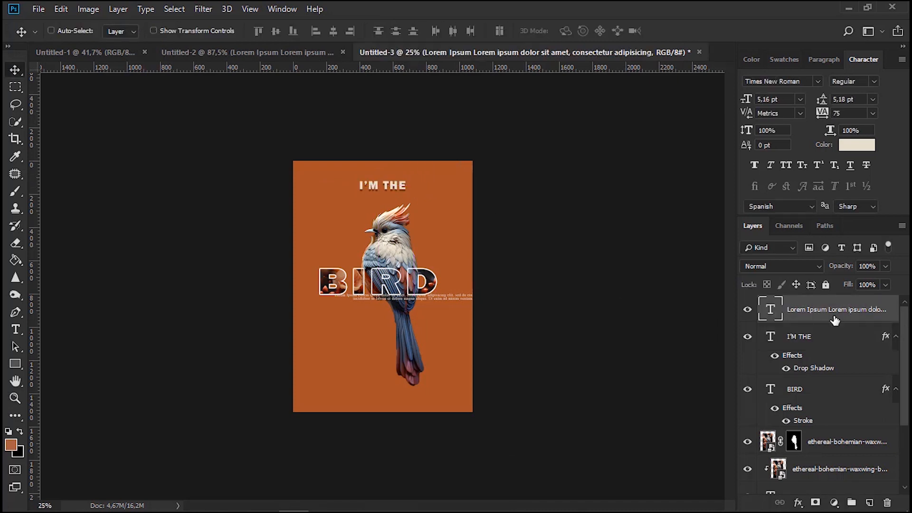
{"action": "key", "text": "ctrl+t"}
{"action": "left_click_drag", "start_coordinate": [432, 298], "coordinate": [407, 391]}
{"action": "key", "text": "Return"}
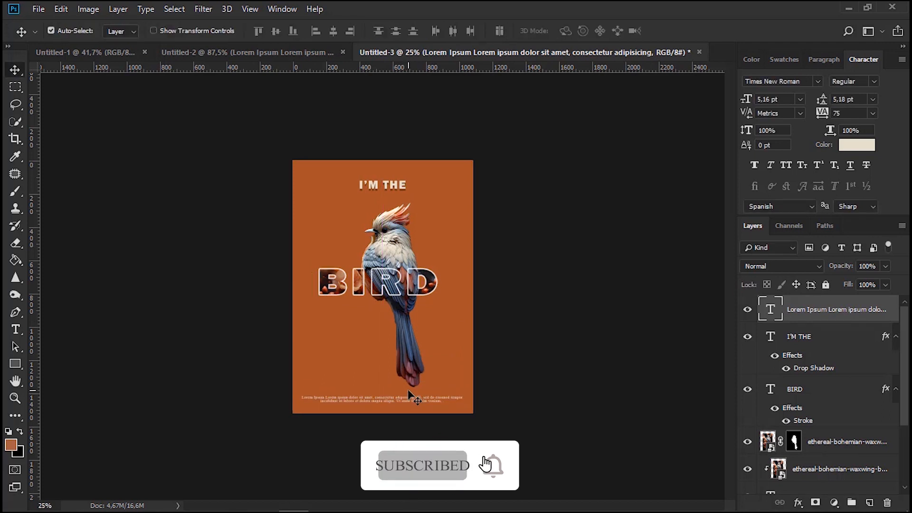
- Apply a black drop shadow to the BIRD copy text layer with 84% opacity, 90° angle, 8 px distance and 59 px size
{"action": "key", "text": "ctrl+0"}
{"action": "scroll", "coordinate": [816, 459], "scroll_direction": "down", "scroll_amount": 3}
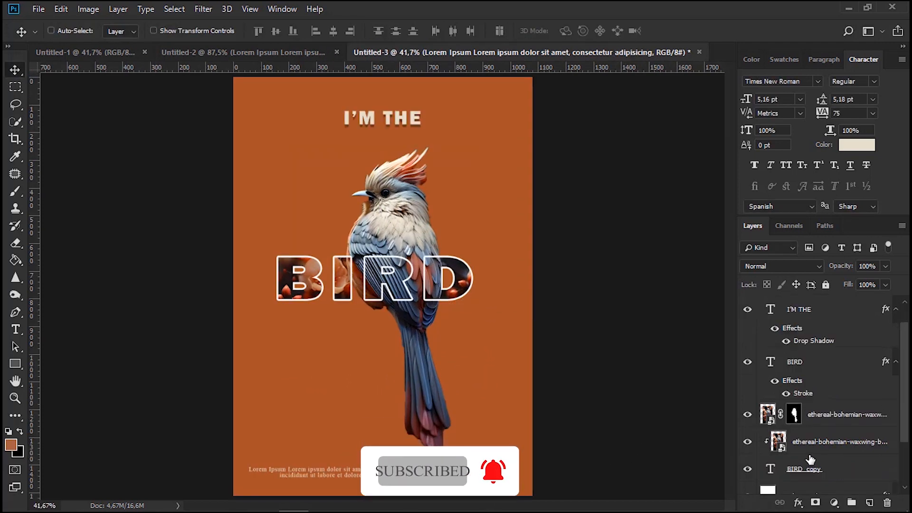
{"action": "left_click", "coordinate": [808, 418]}
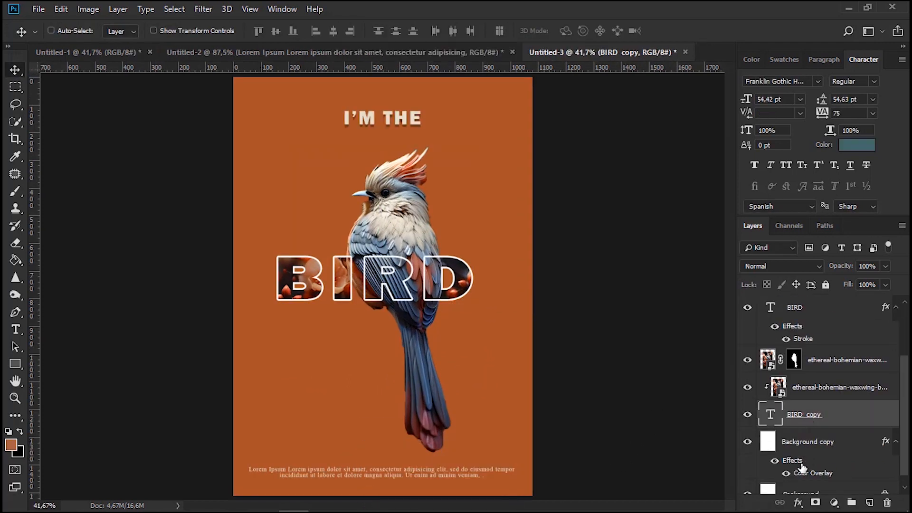
{"action": "left_click", "coordinate": [799, 503]}
{"action": "left_click", "coordinate": [811, 494]}
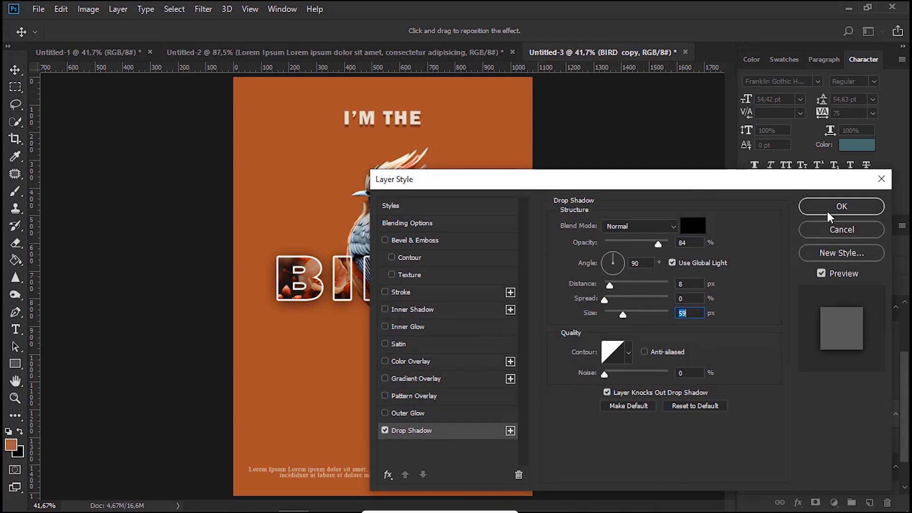
{"action": "left_click", "coordinate": [842, 207]}
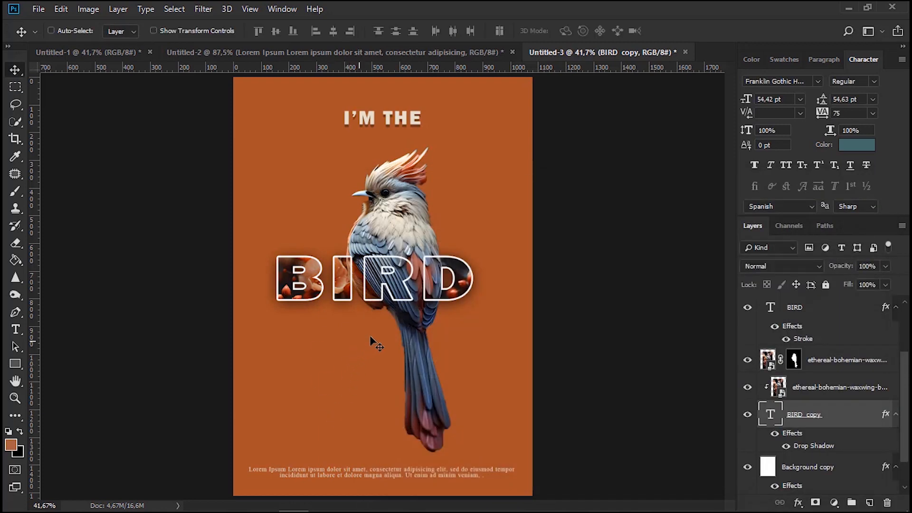